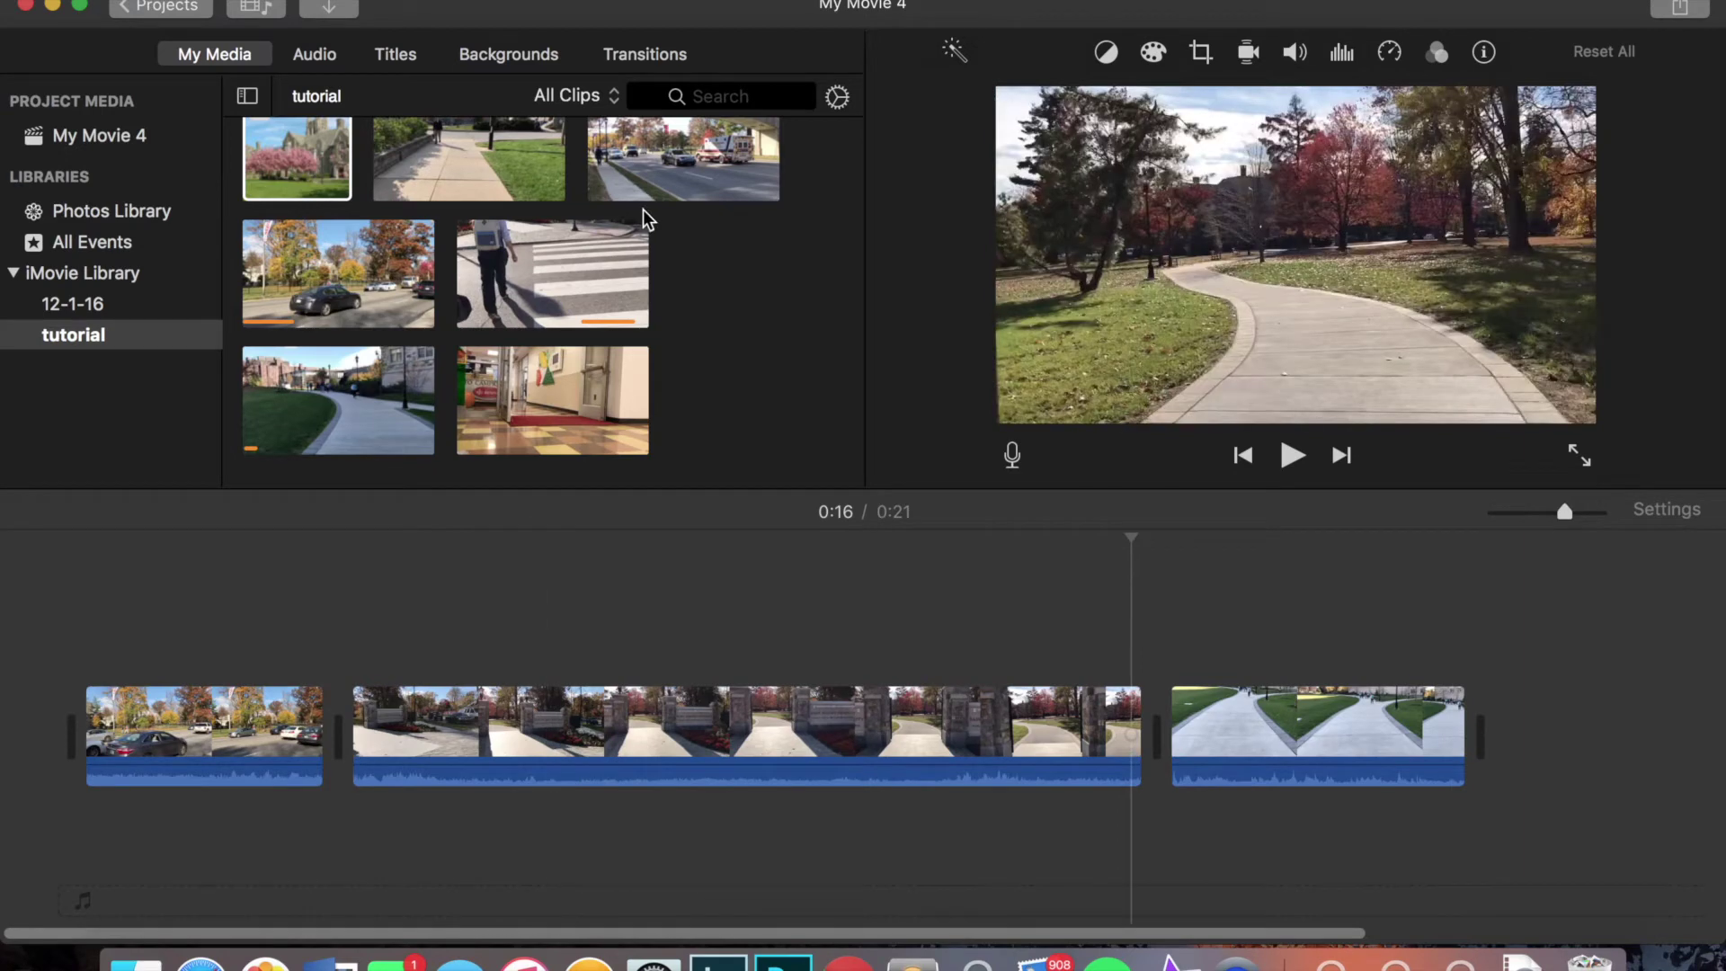
Show the Transitions browser with options like Cross Dissolve and Fade to Black
{"action": "left_click", "coordinate": [657, 52]}
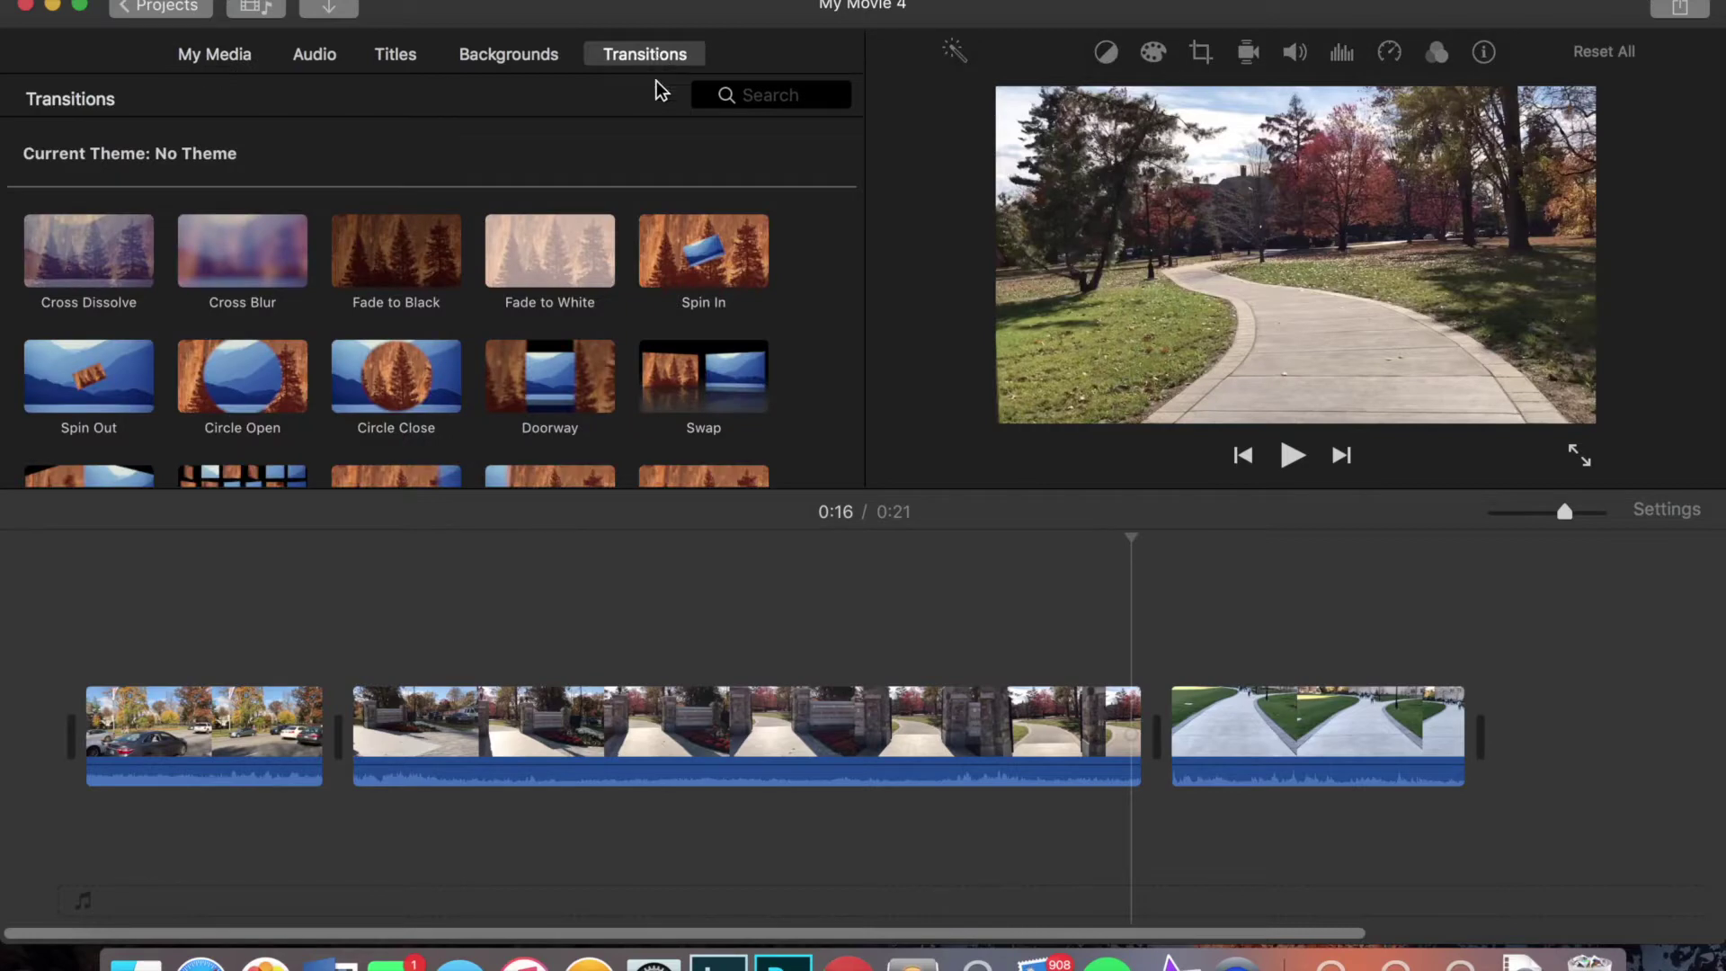
{"action": "scroll", "coordinate": [665, 295], "scroll_direction": "down", "scroll_amount": 5}
{"action": "scroll", "coordinate": [665, 295], "scroll_direction": "up", "scroll_amount": 4}
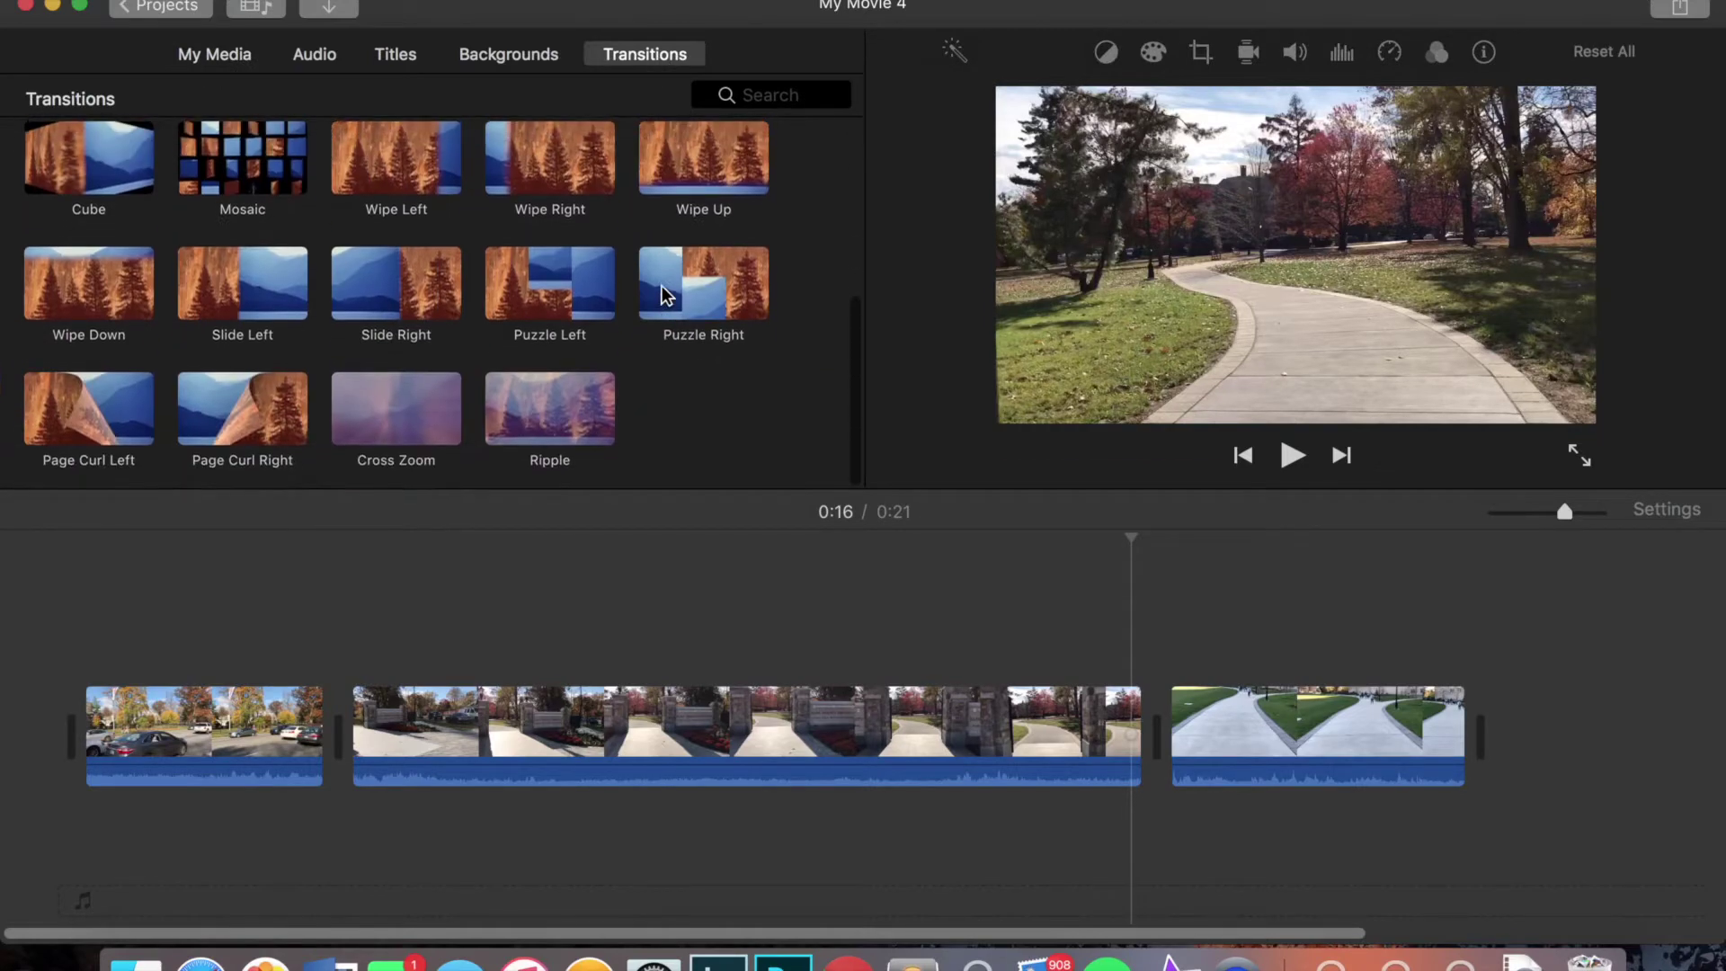
{"action": "scroll", "coordinate": [662, 284], "scroll_direction": "up", "scroll_amount": 2}
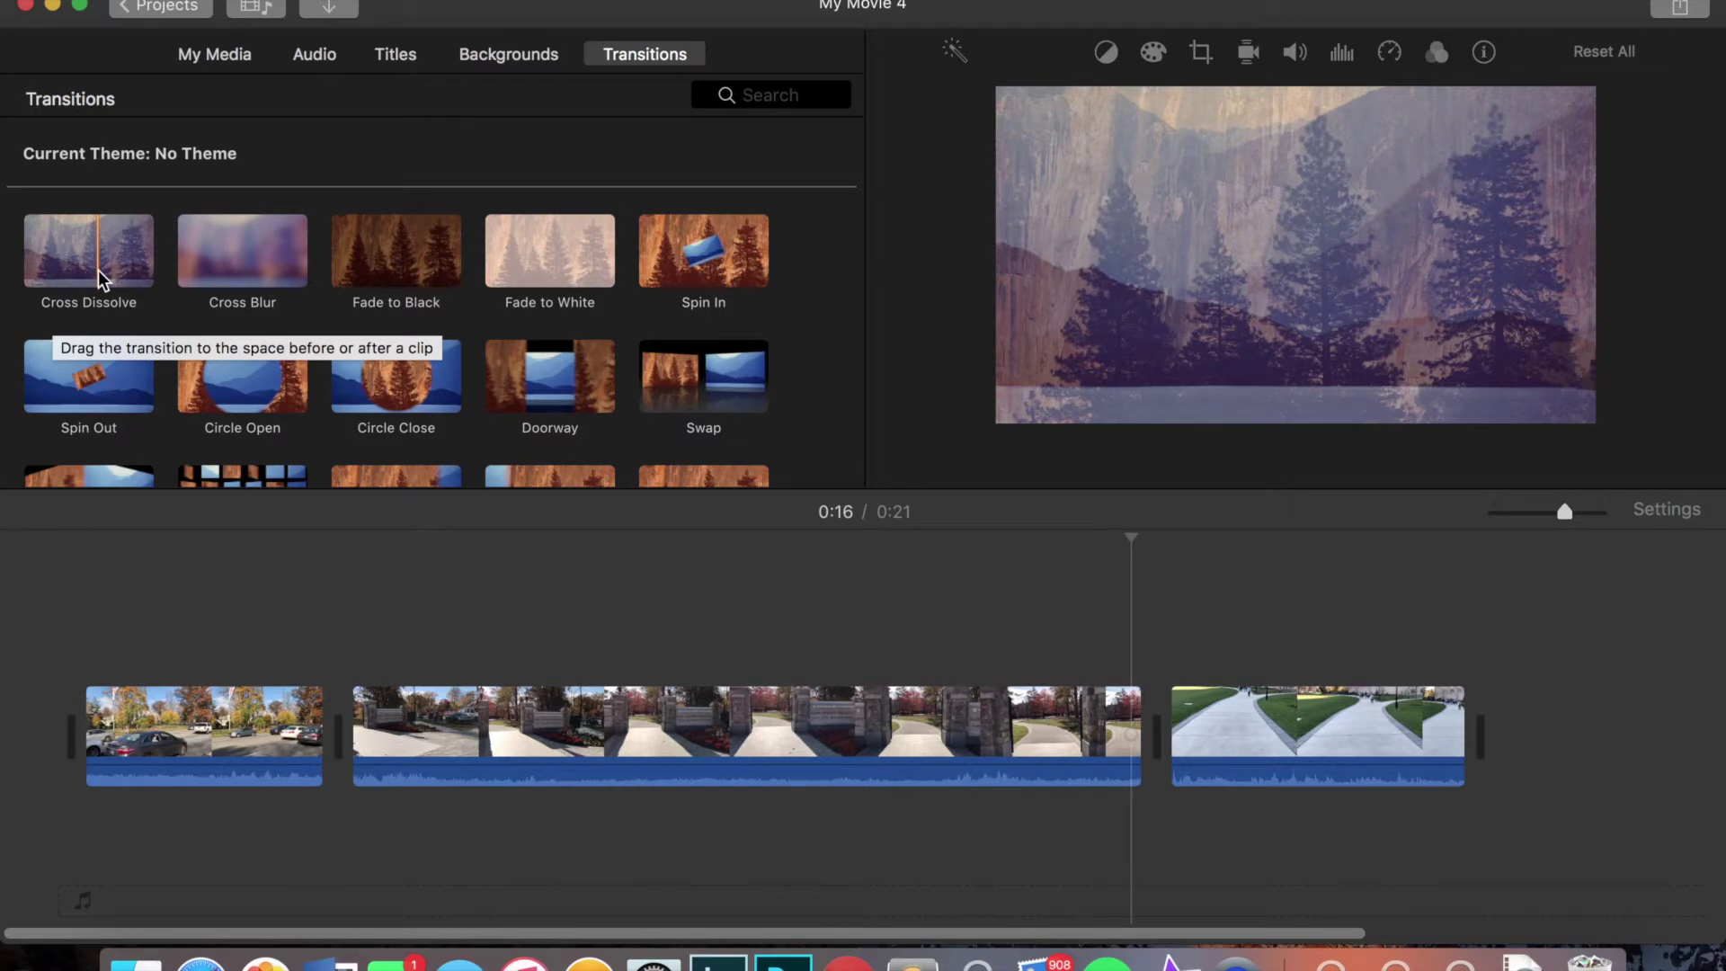
Place a 1.0s Cross Dissolve between clips 2 and 3 and play it back
{"action": "left_click_drag", "start_coordinate": [89, 259], "coordinate": [1115, 732]}
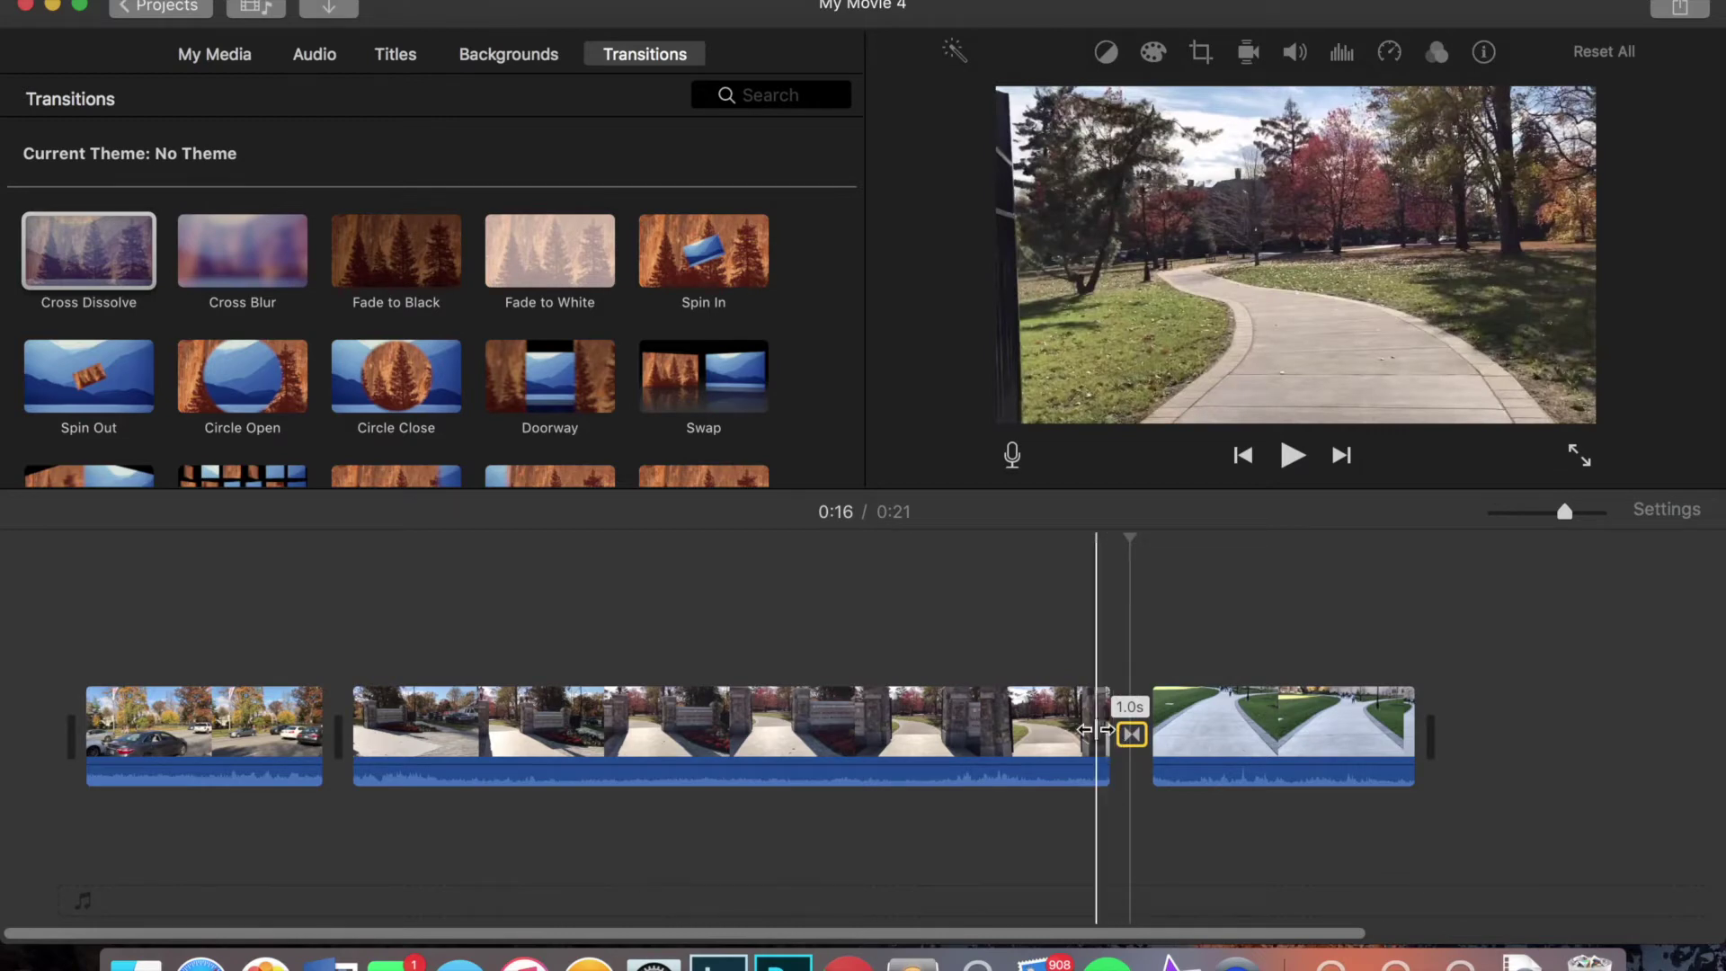
{"action": "key", "text": "space"}
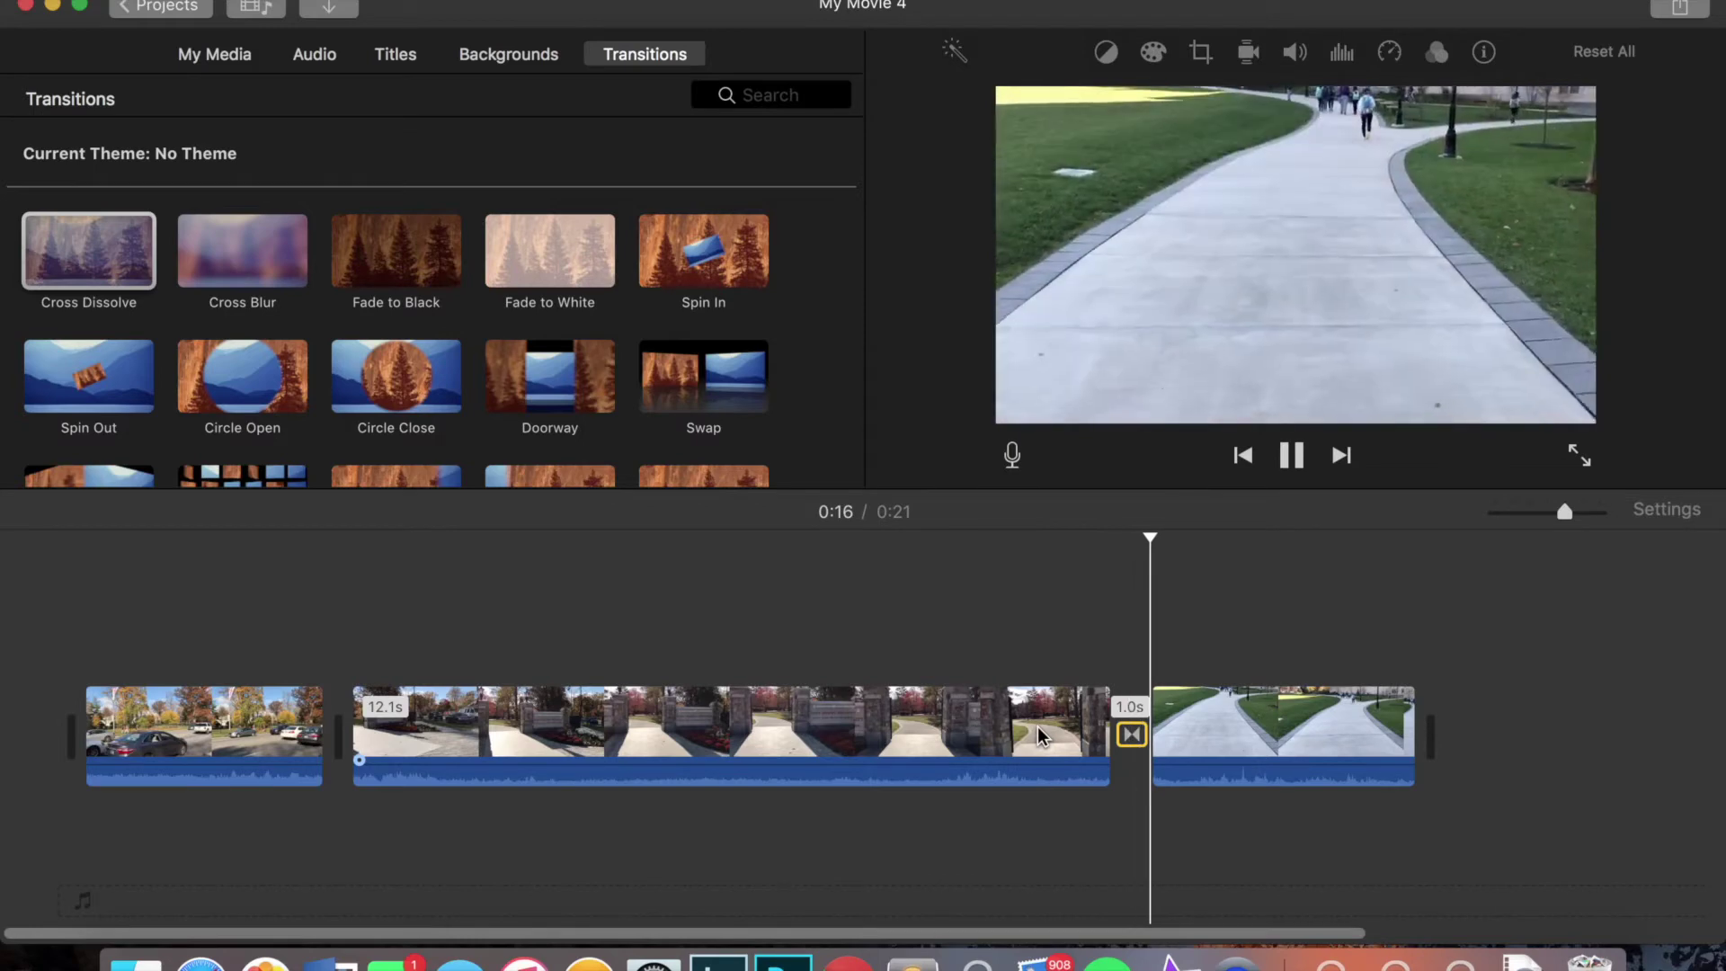
{"action": "key", "text": "space"}
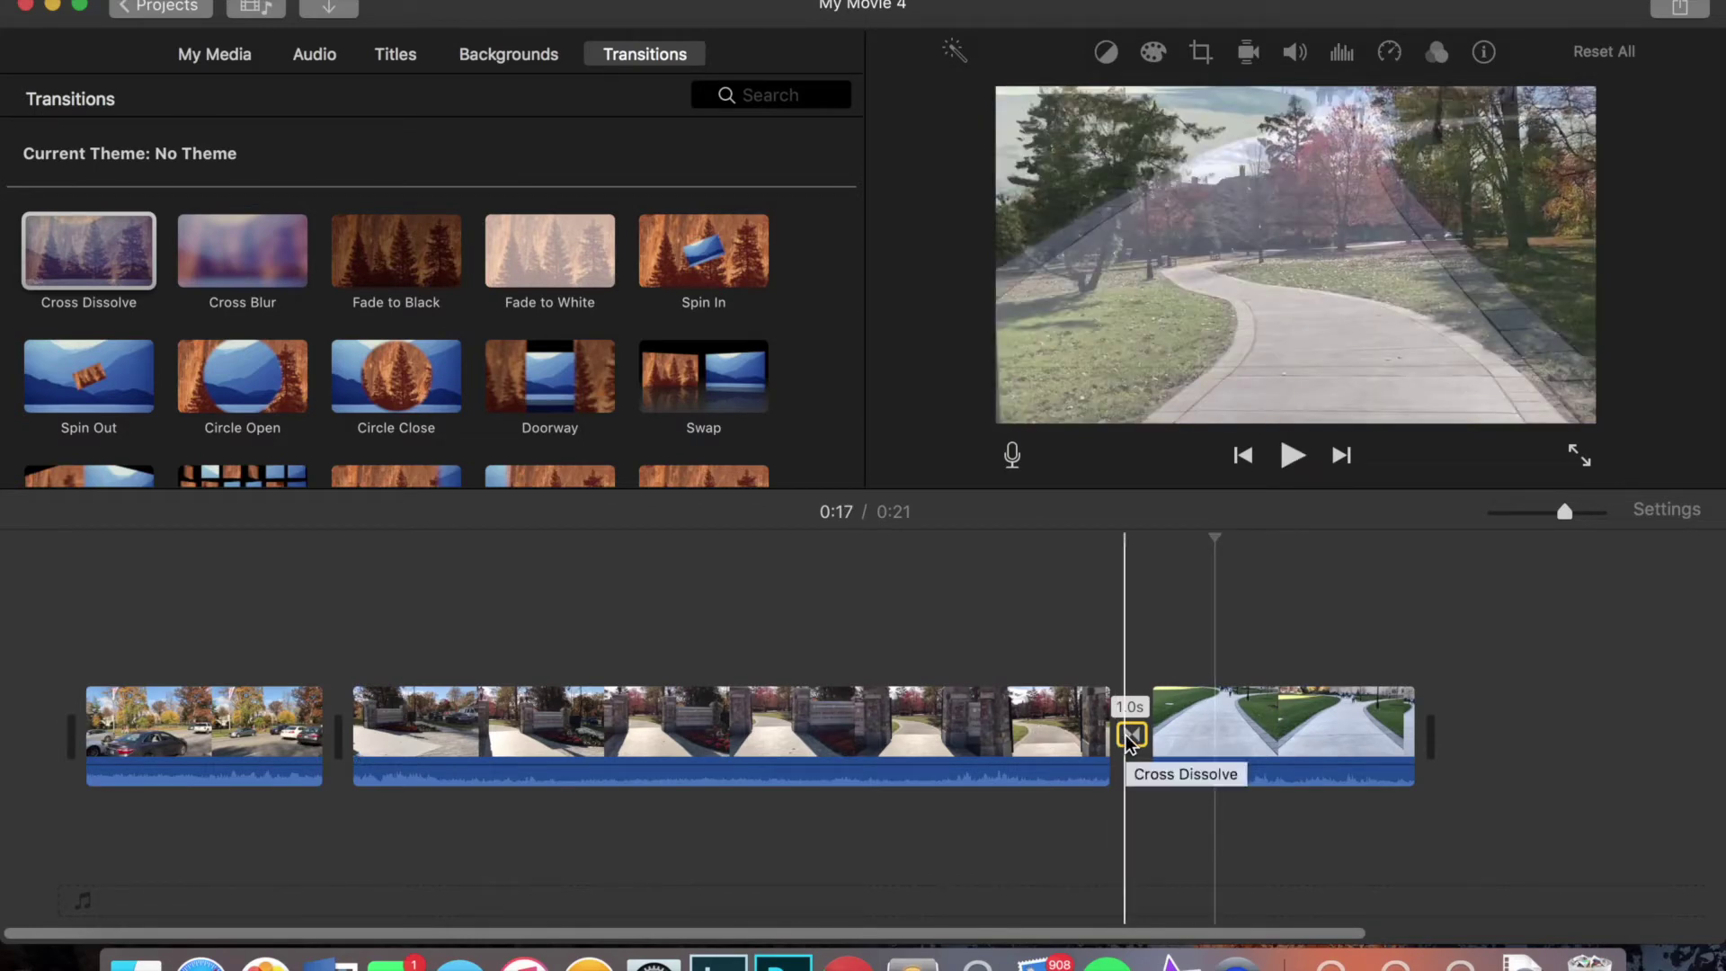
{"action": "double_click", "coordinate": [1130, 736]}
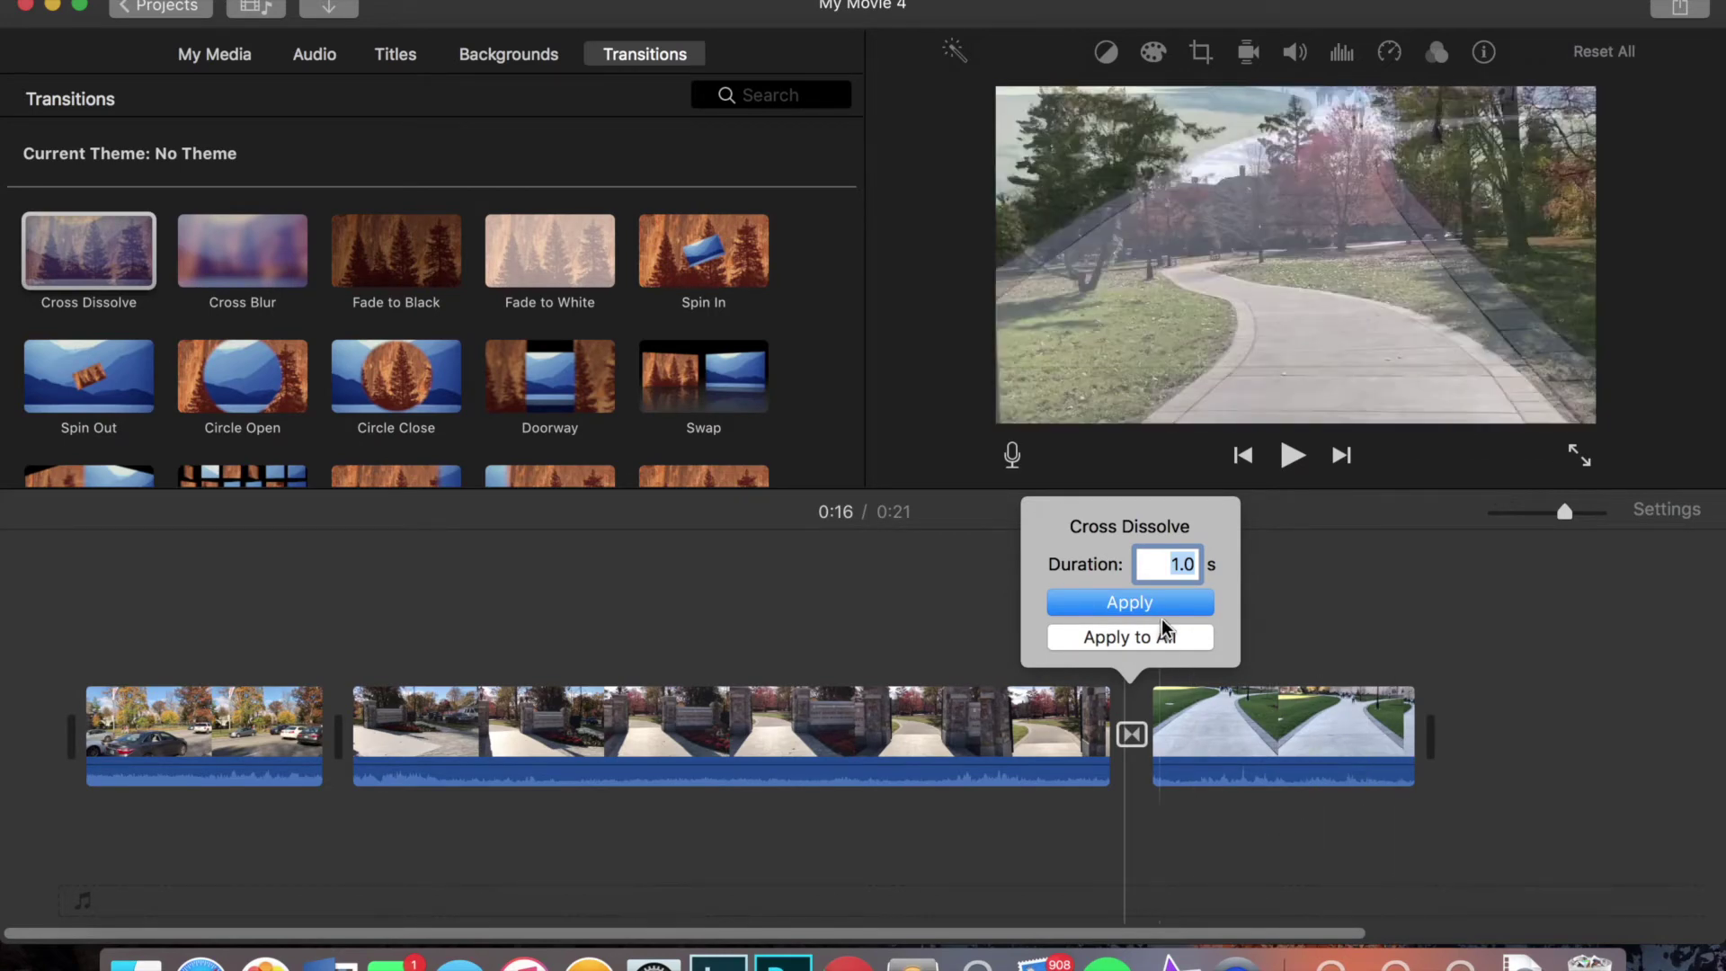
{"action": "left_click", "coordinate": [1367, 851]}
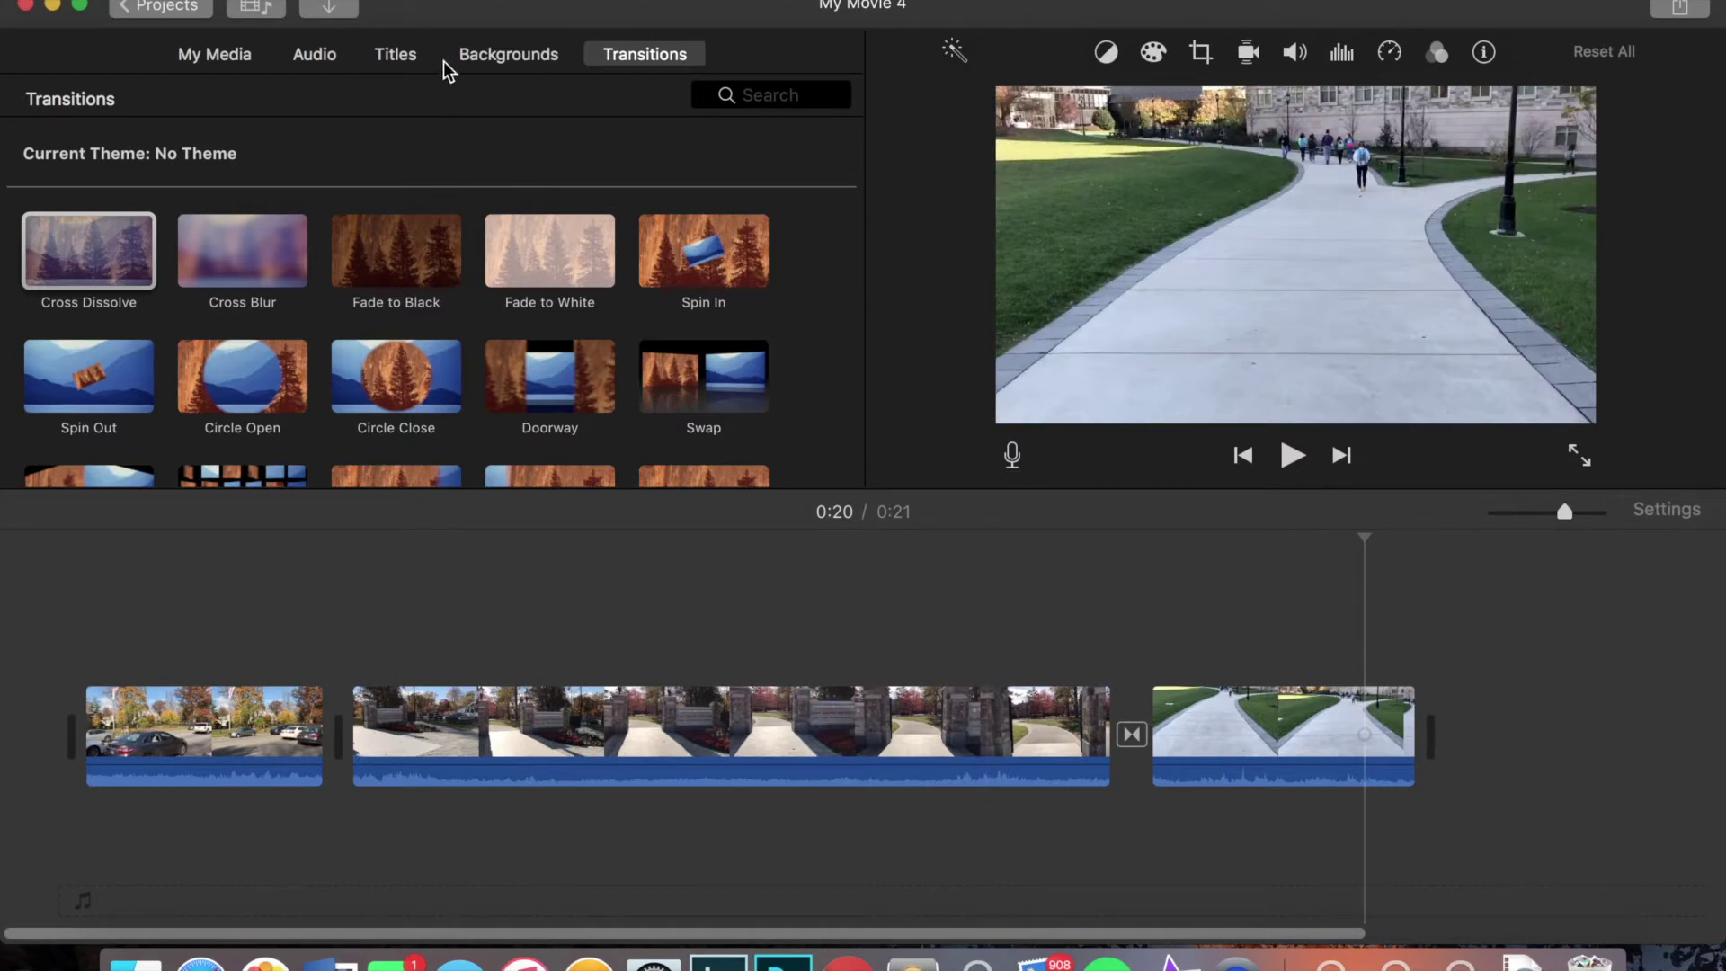
Show the Titles browser and scroll the title styles back to the top
{"action": "left_click", "coordinate": [398, 61]}
{"action": "scroll", "coordinate": [533, 400], "scroll_direction": "down", "scroll_amount": 10}
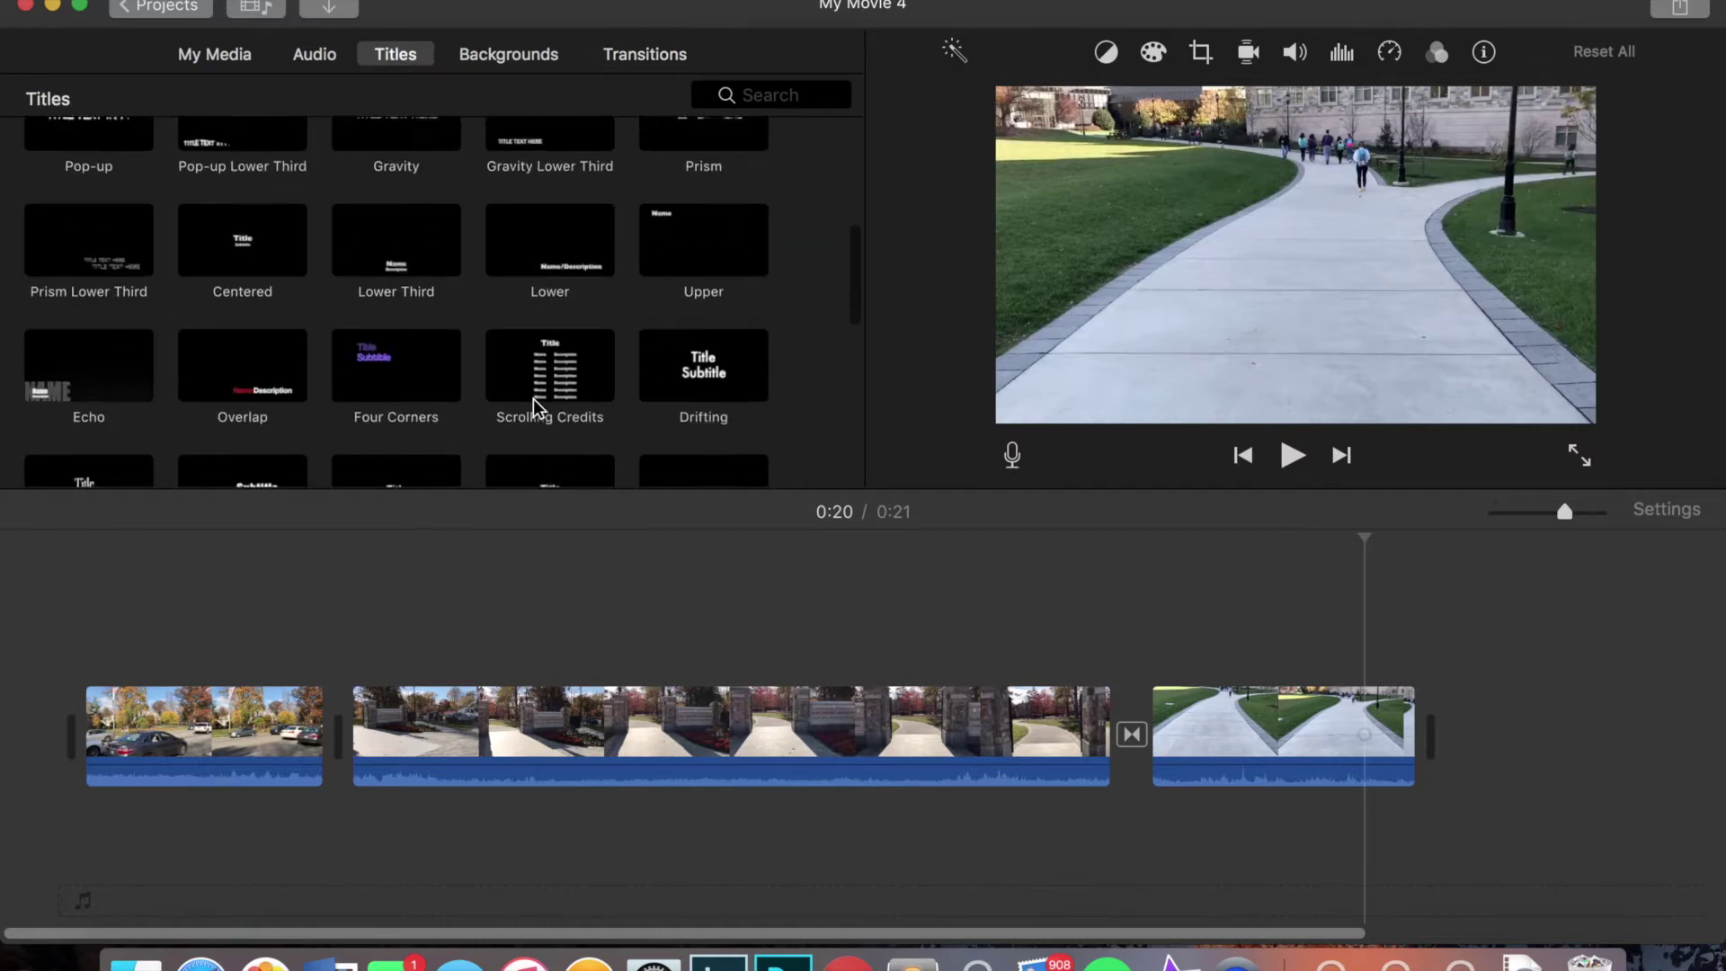
{"action": "scroll", "coordinate": [534, 400], "scroll_direction": "up", "scroll_amount": 5}
{"action": "scroll", "coordinate": [533, 398], "scroll_direction": "up", "scroll_amount": 2}
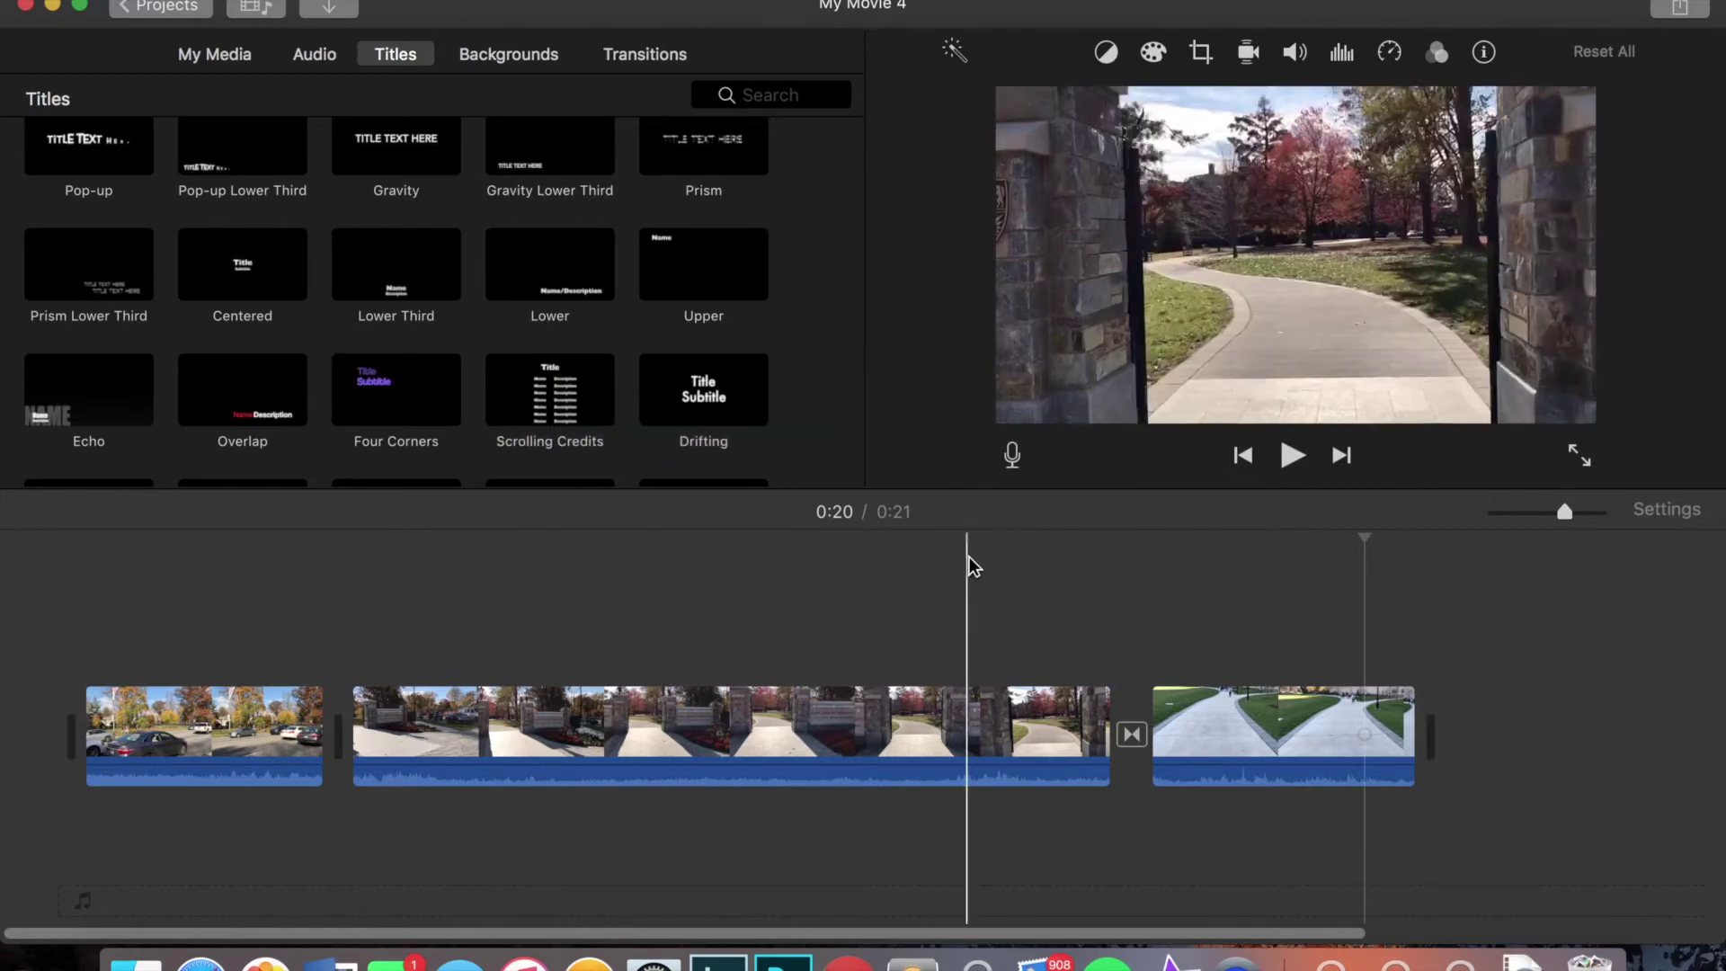
{"action": "scroll", "coordinate": [645, 250], "scroll_direction": "up", "scroll_amount": 5}
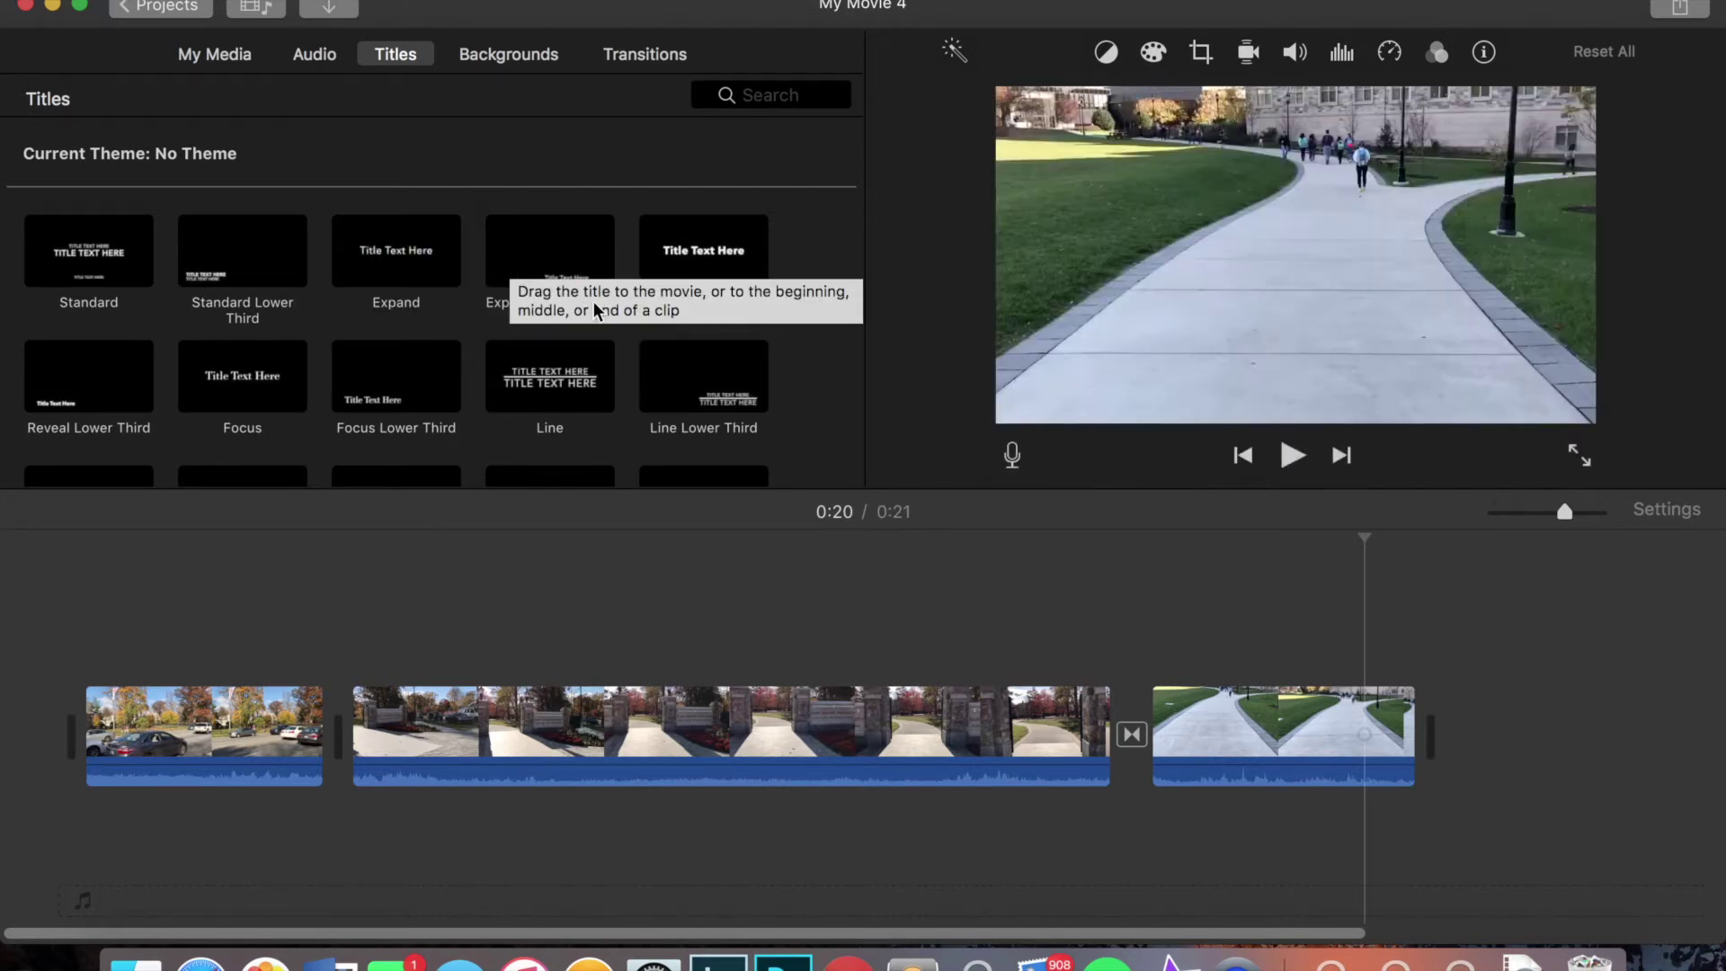
Place an Expand title at the movie's start and clear its placeholder text
{"action": "left_click", "coordinate": [419, 265]}
{"action": "left_click_drag", "start_coordinate": [419, 265], "coordinate": [77, 726]}
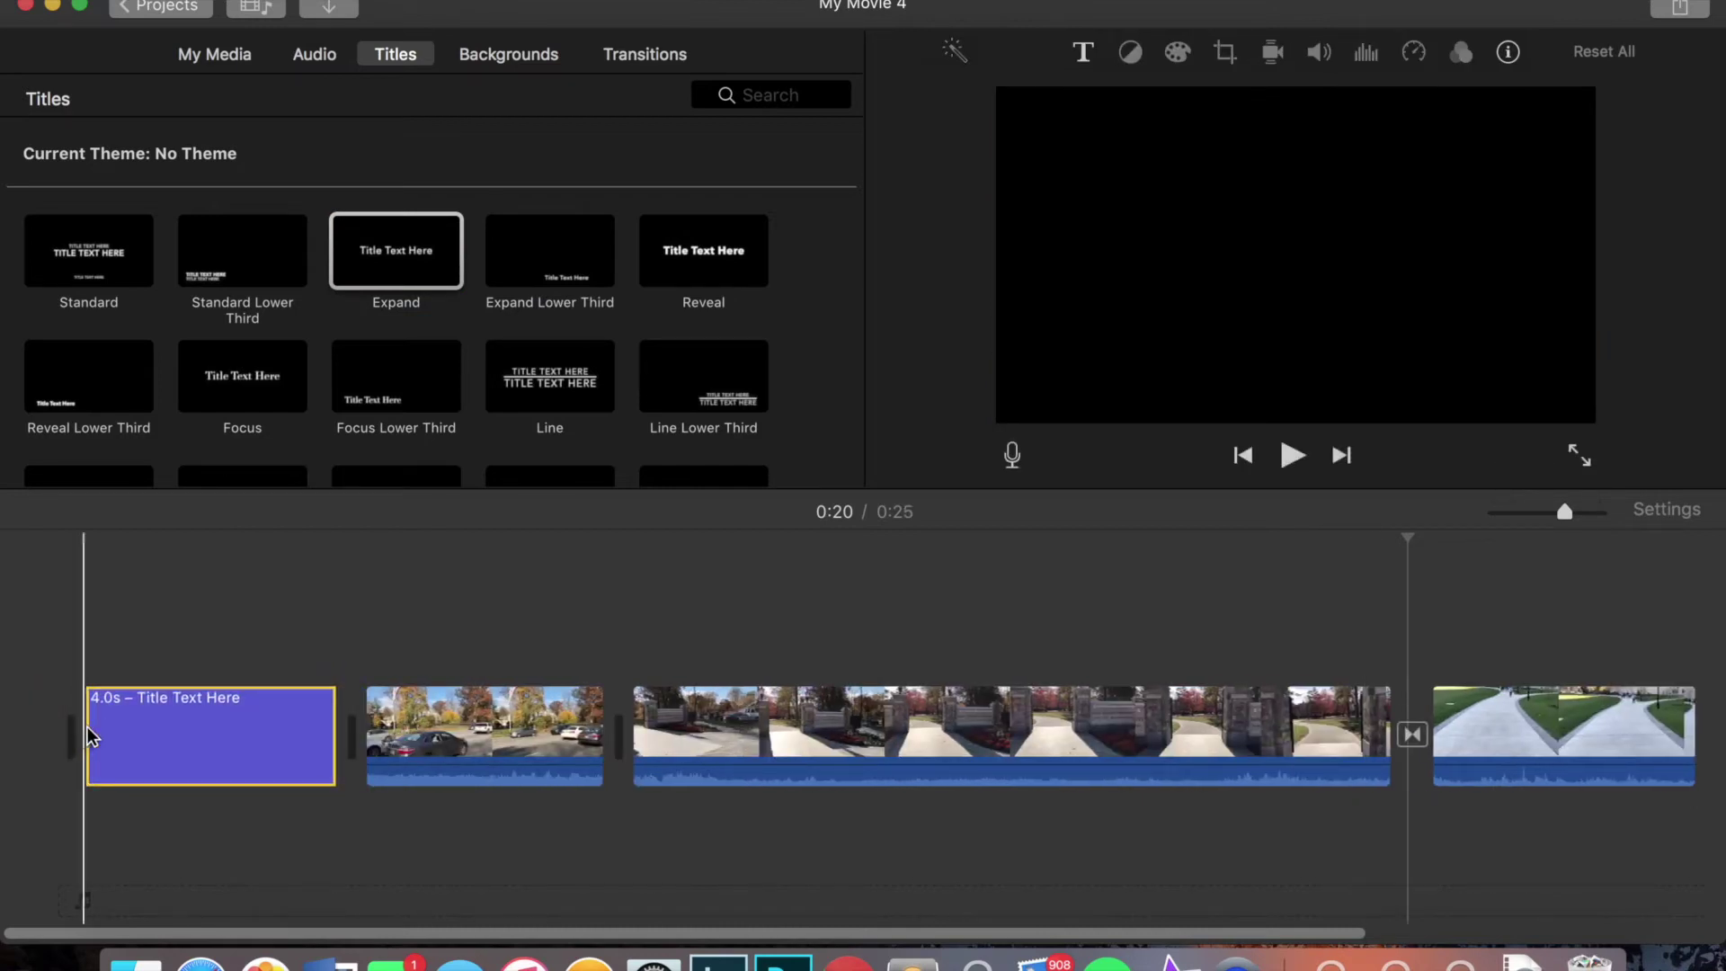
{"action": "left_click", "coordinate": [220, 733]}
{"action": "double_click", "coordinate": [221, 733]}
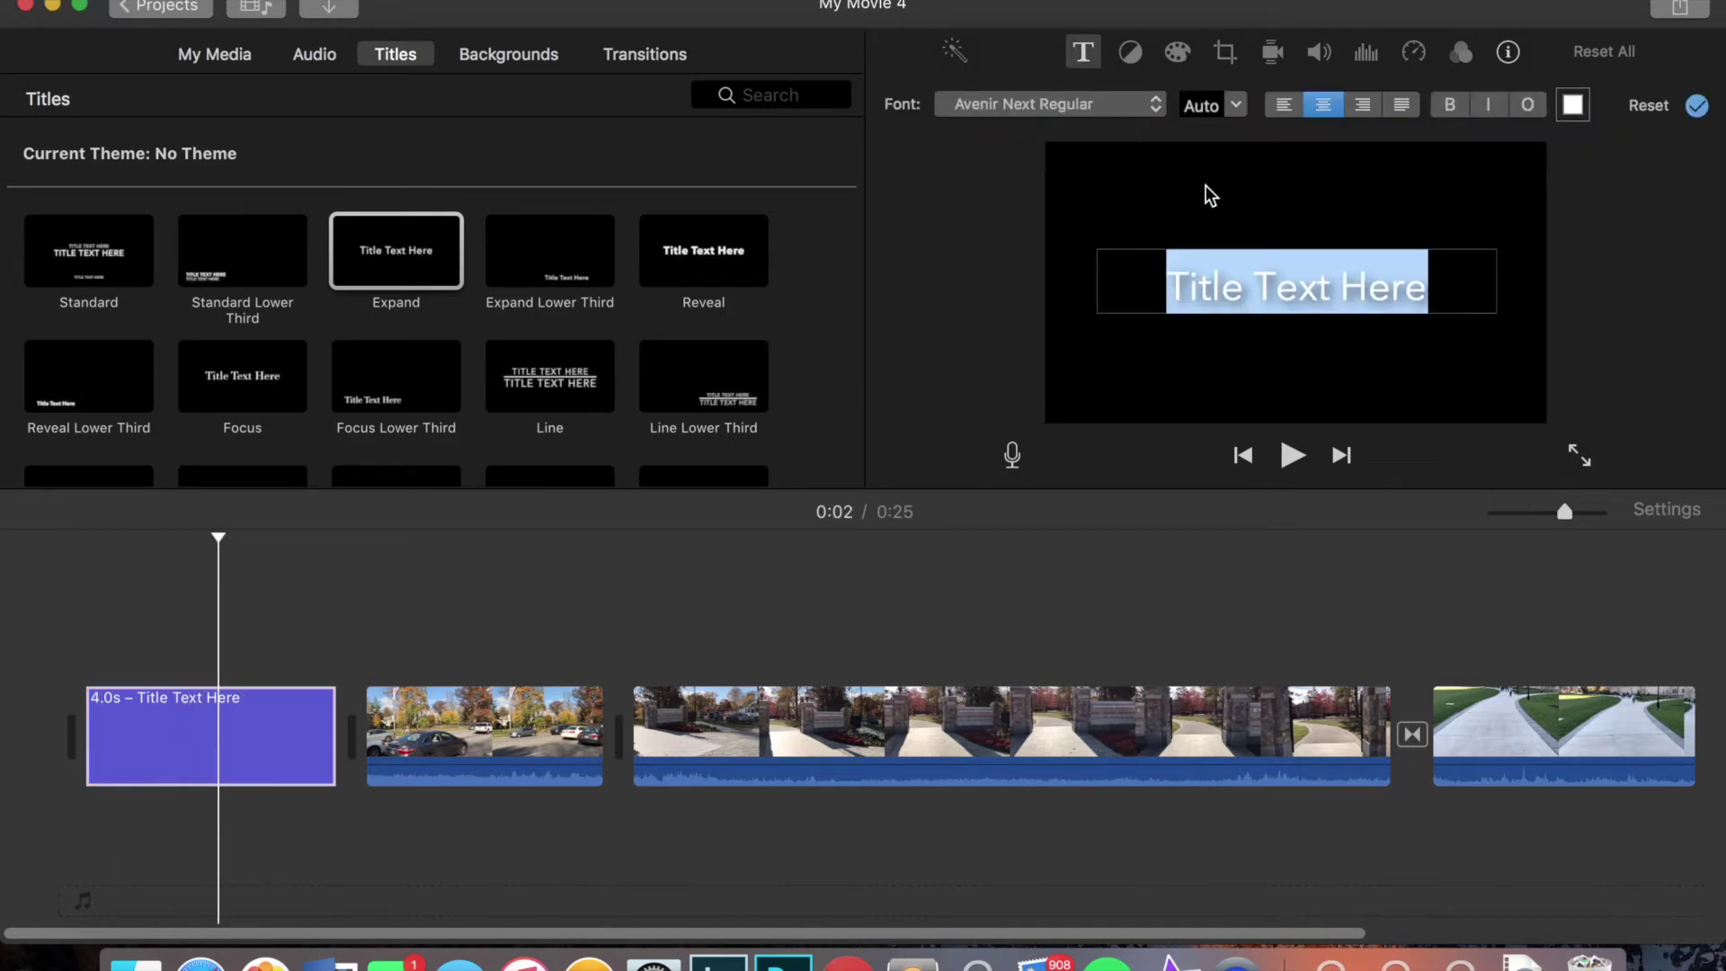
{"action": "key", "text": "BackSpace"}
Type 'sju campus' as the title, keeping Avenir Next Regular at automatic size
{"action": "type", "text": "sju camp"}
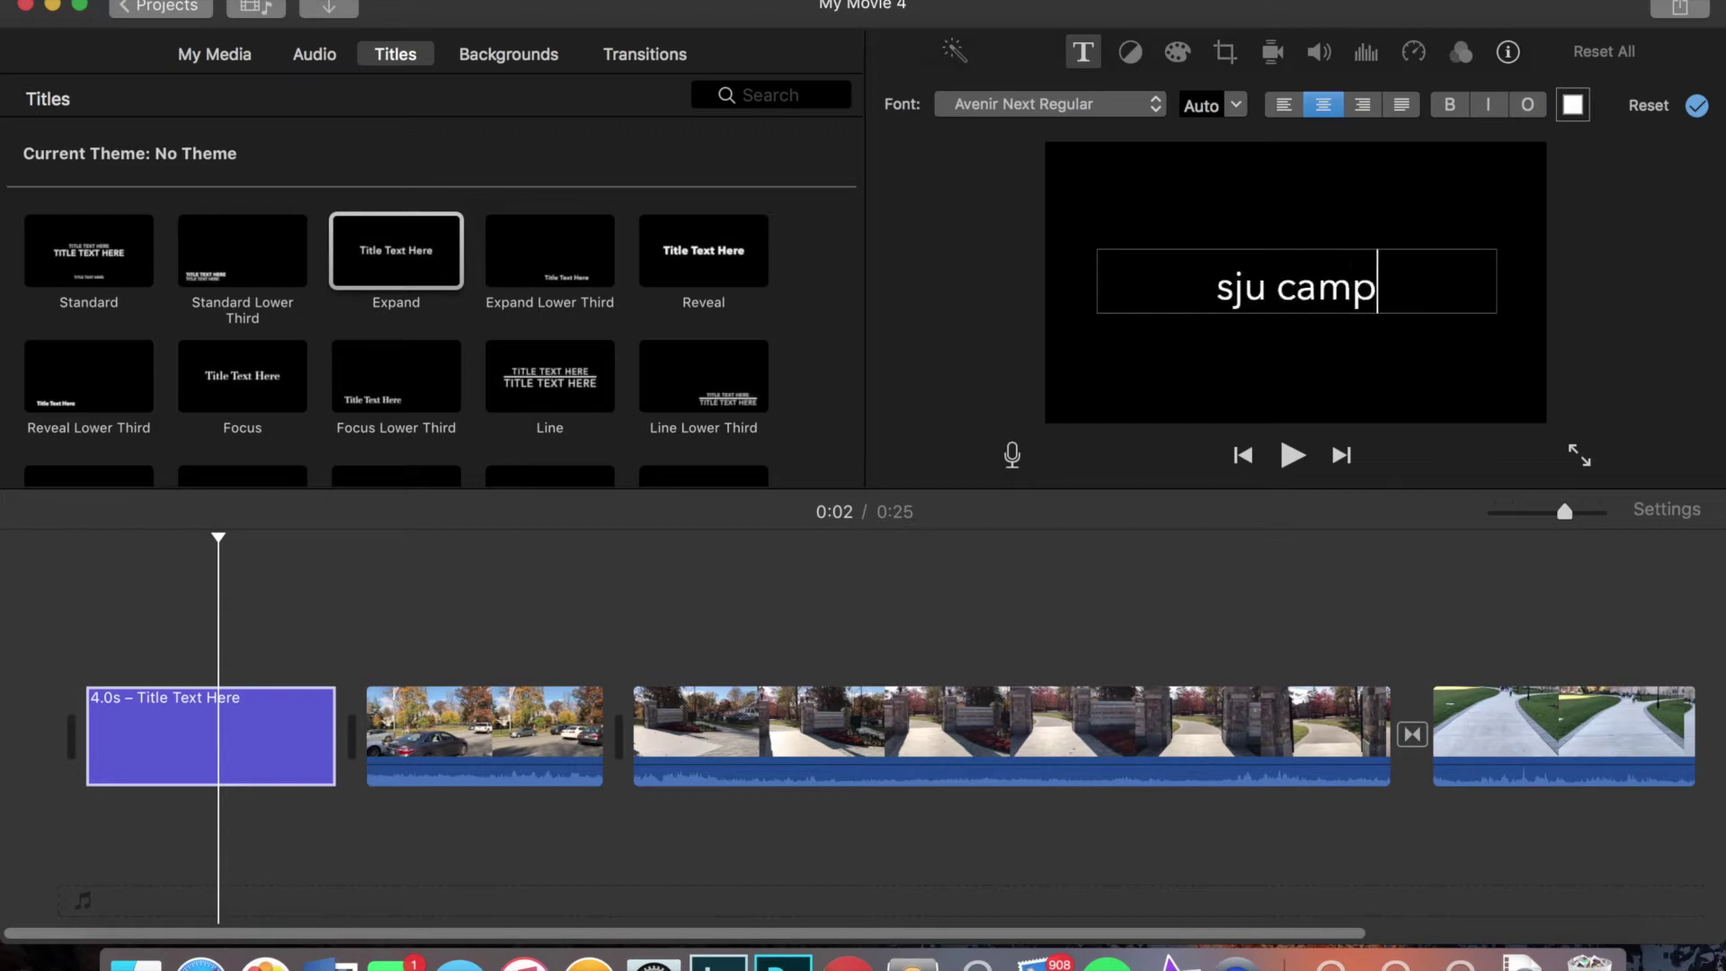
{"action": "type", "text": "us"}
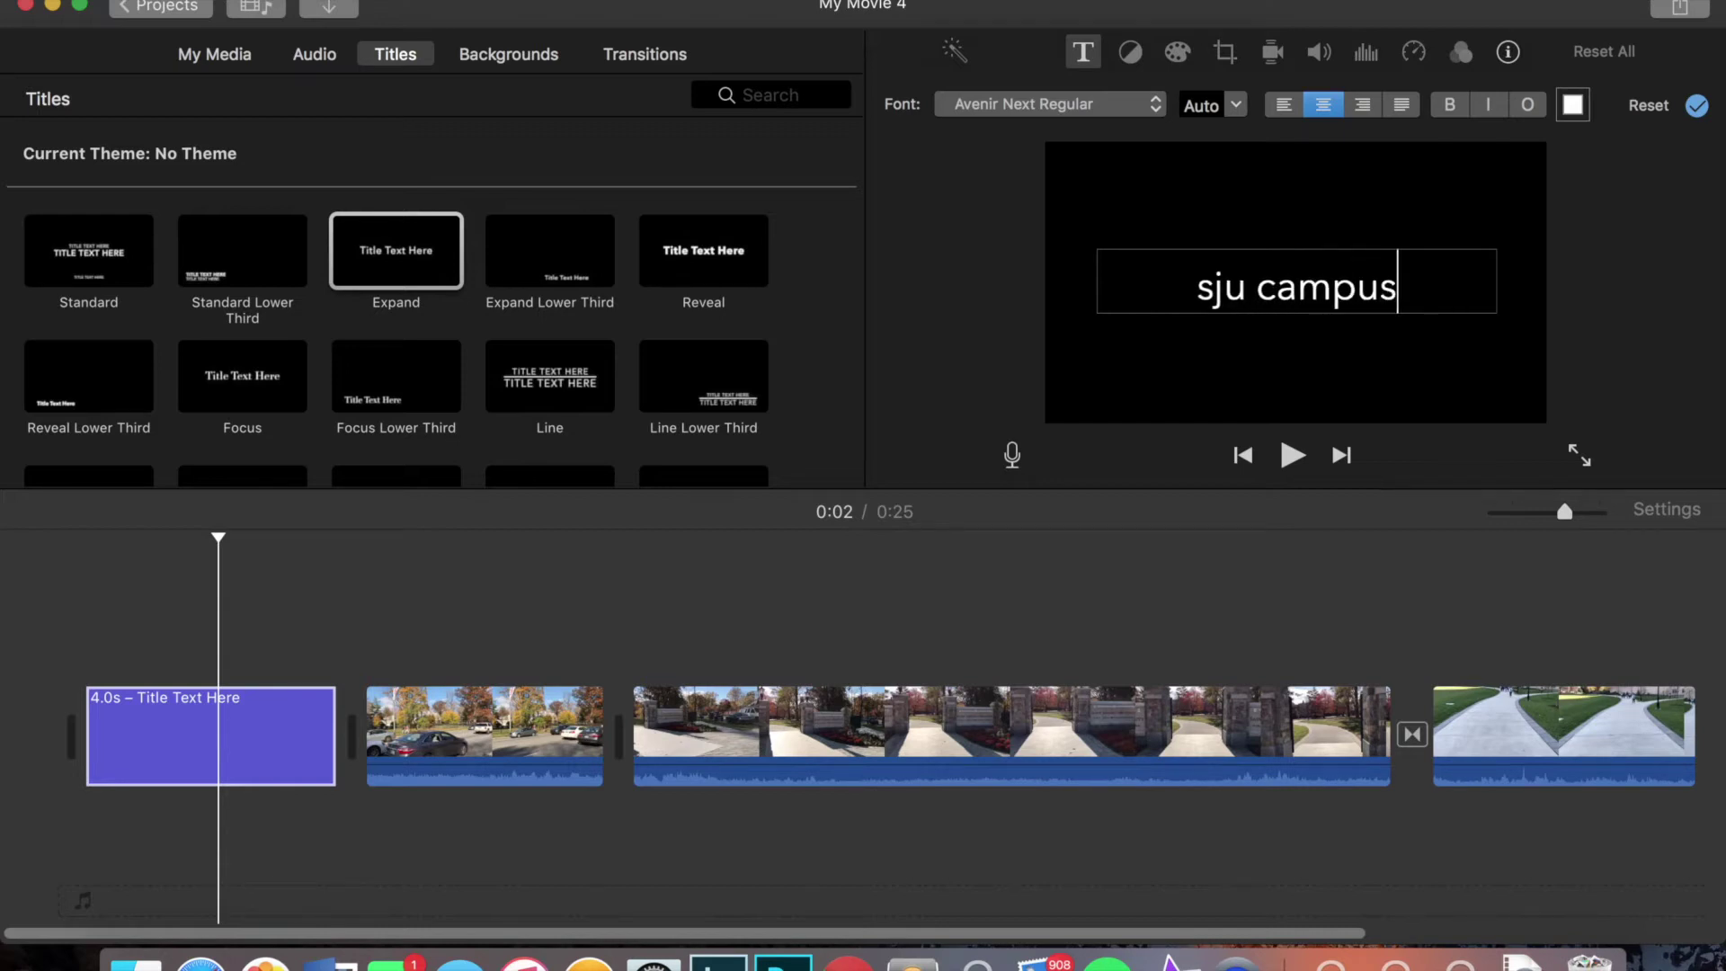
{"action": "left_click", "coordinate": [1115, 111]}
{"action": "left_click", "coordinate": [1132, 108]}
{"action": "left_click", "coordinate": [1230, 111]}
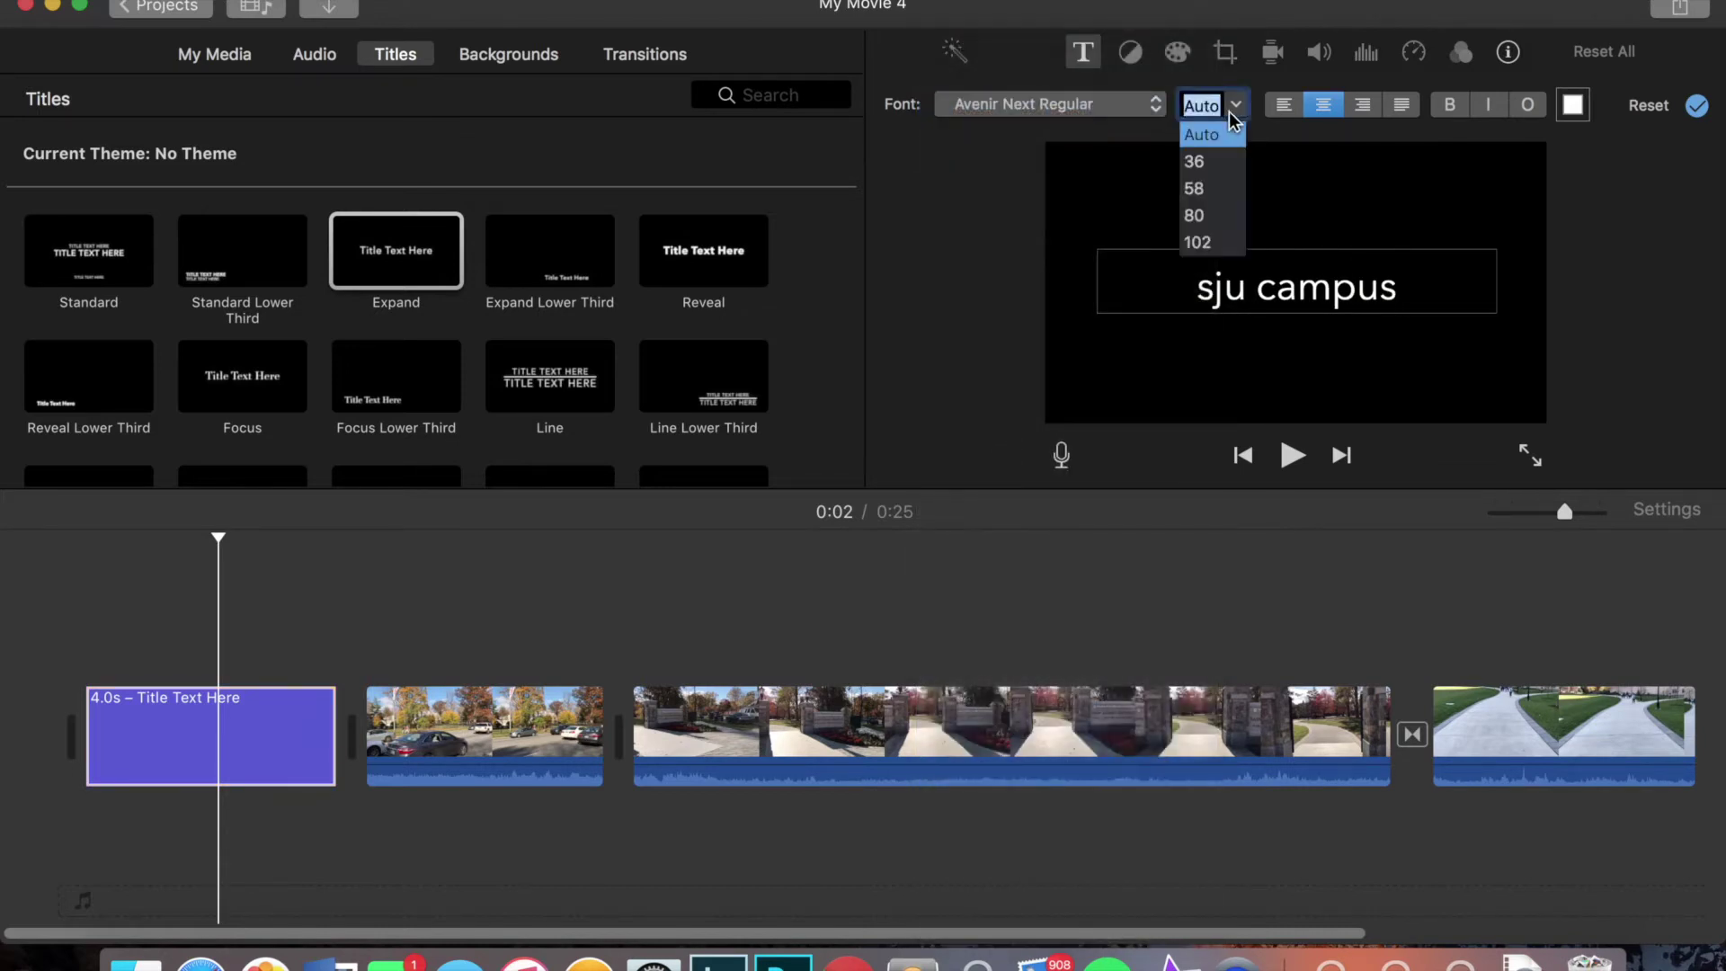
{"action": "left_click", "coordinate": [1228, 112]}
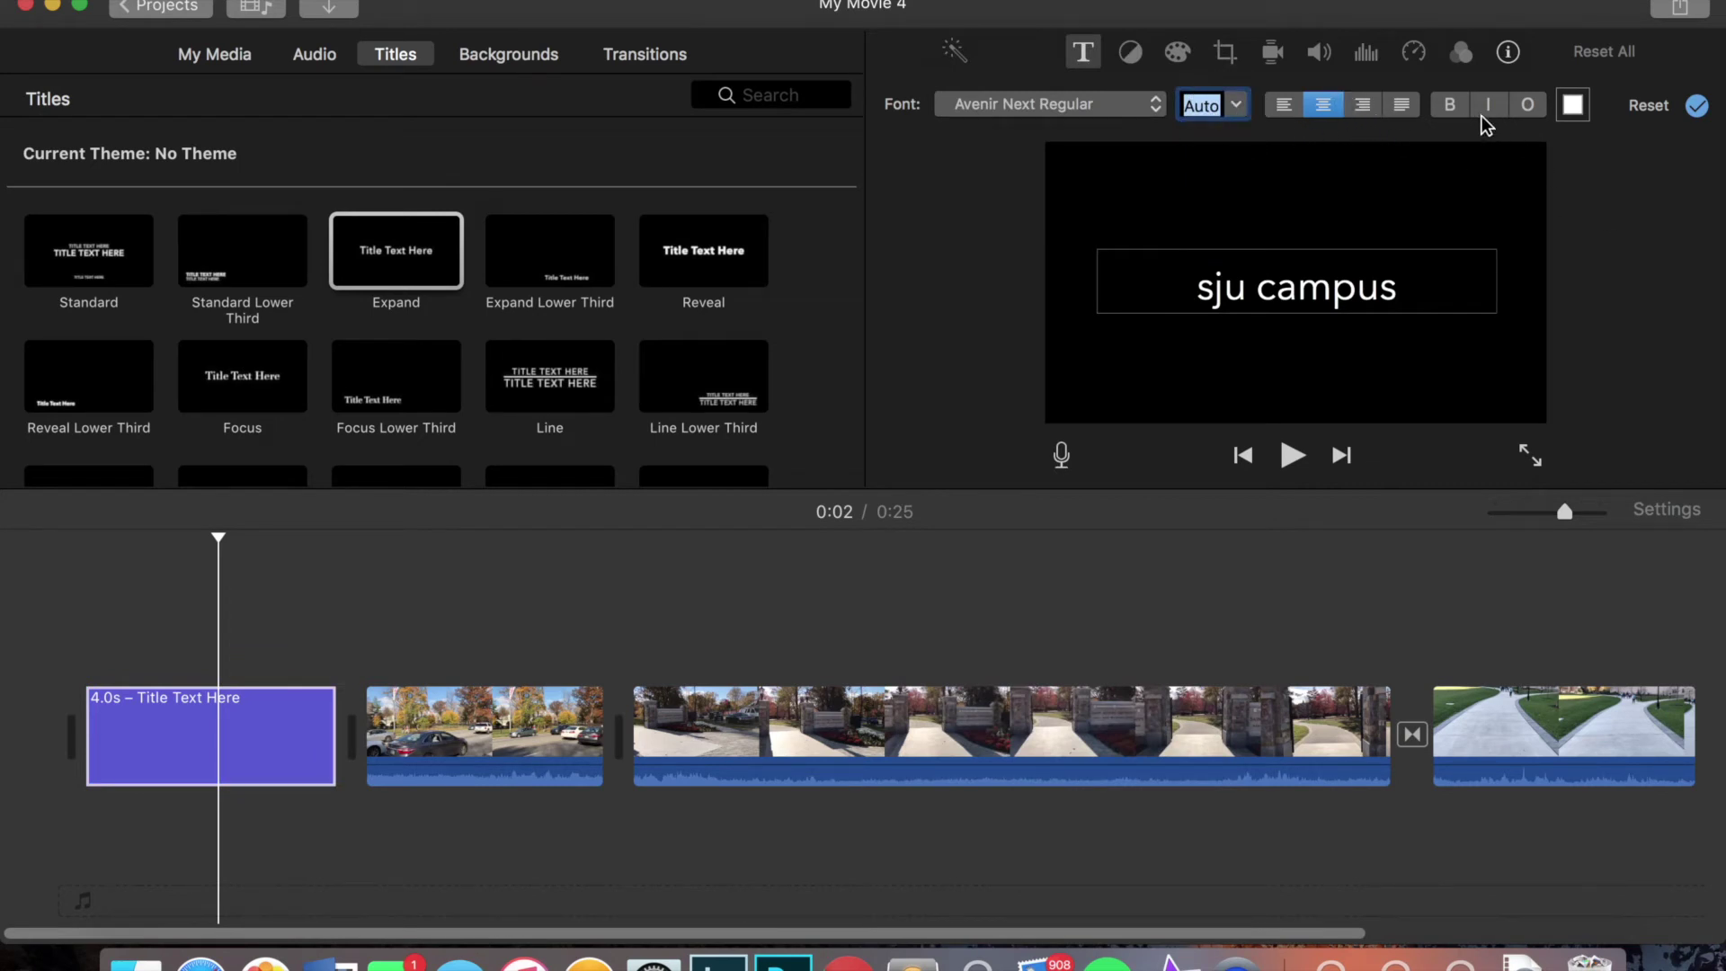
Keep the title text white and view the clip's 4.0-second duration
{"action": "left_click", "coordinate": [1573, 106]}
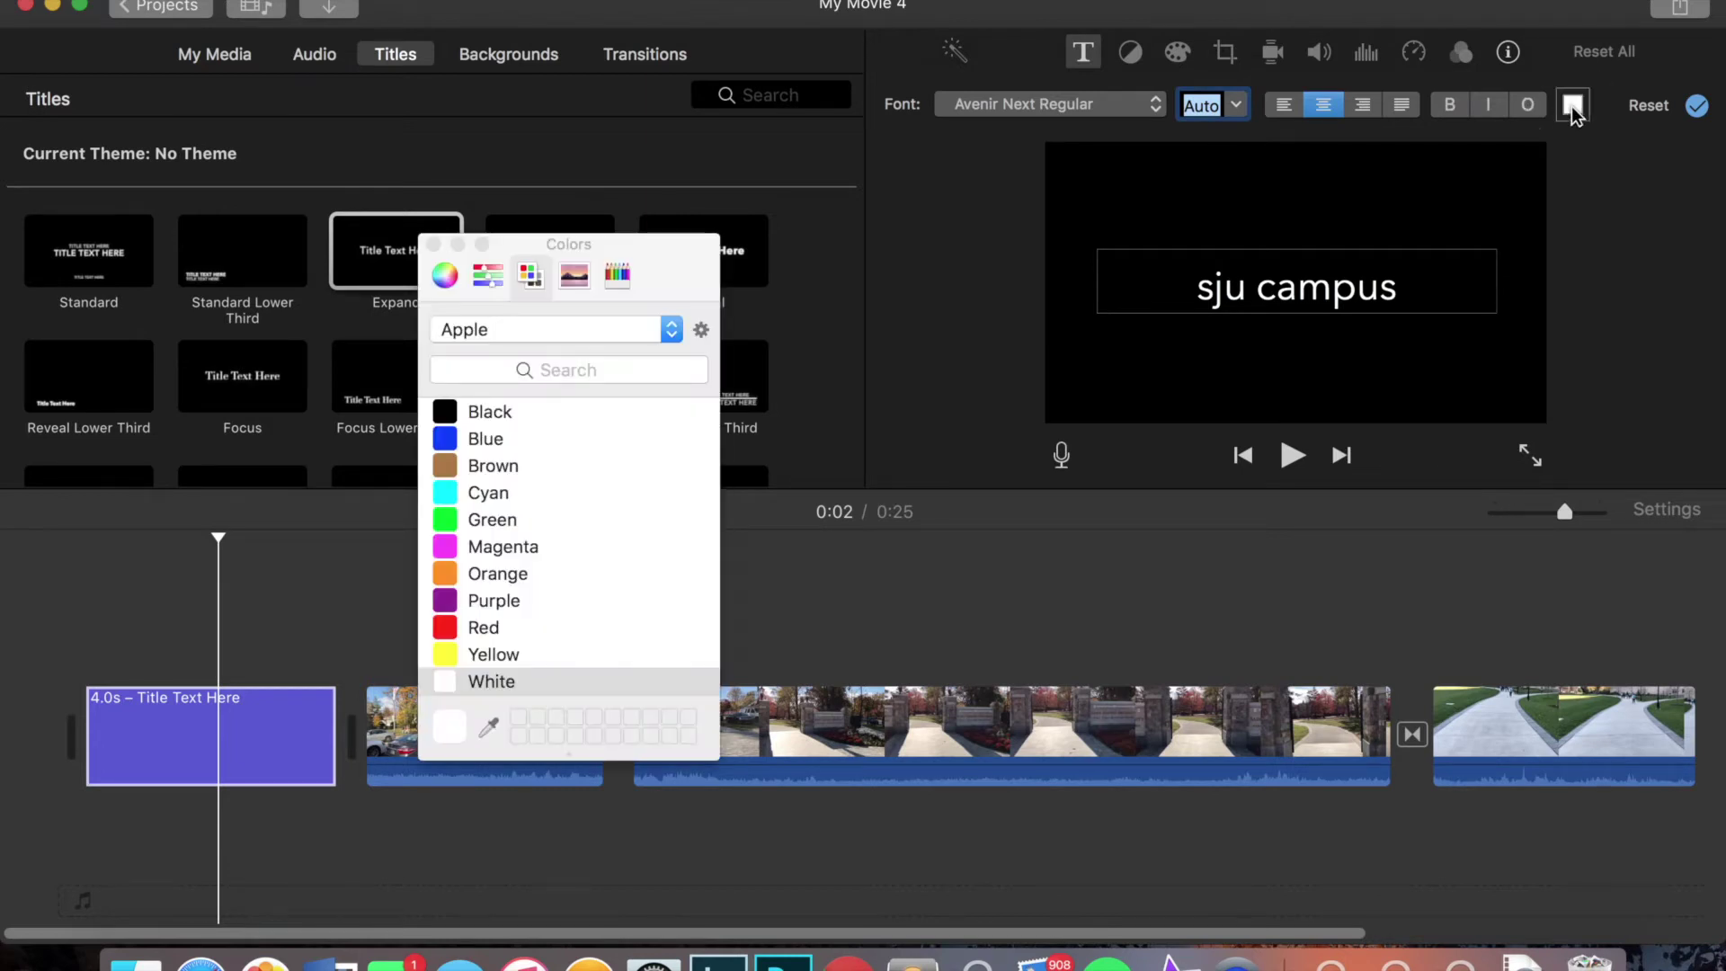
{"action": "left_click", "coordinate": [434, 244]}
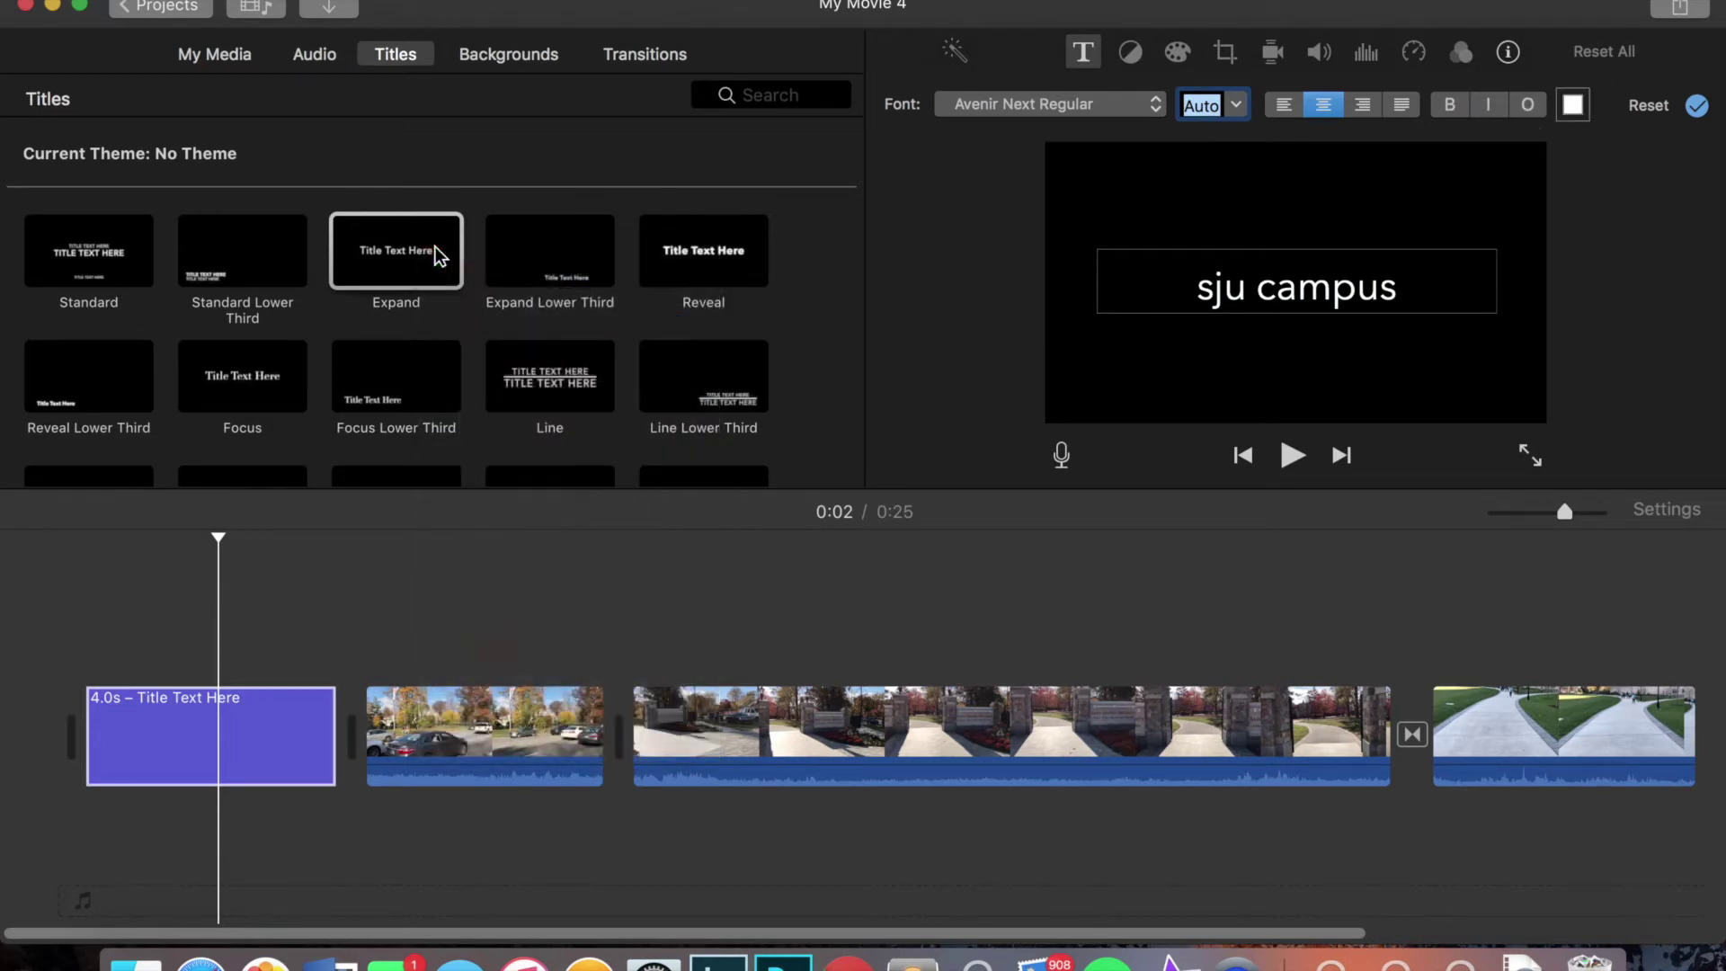
{"action": "left_click", "coordinate": [1509, 58]}
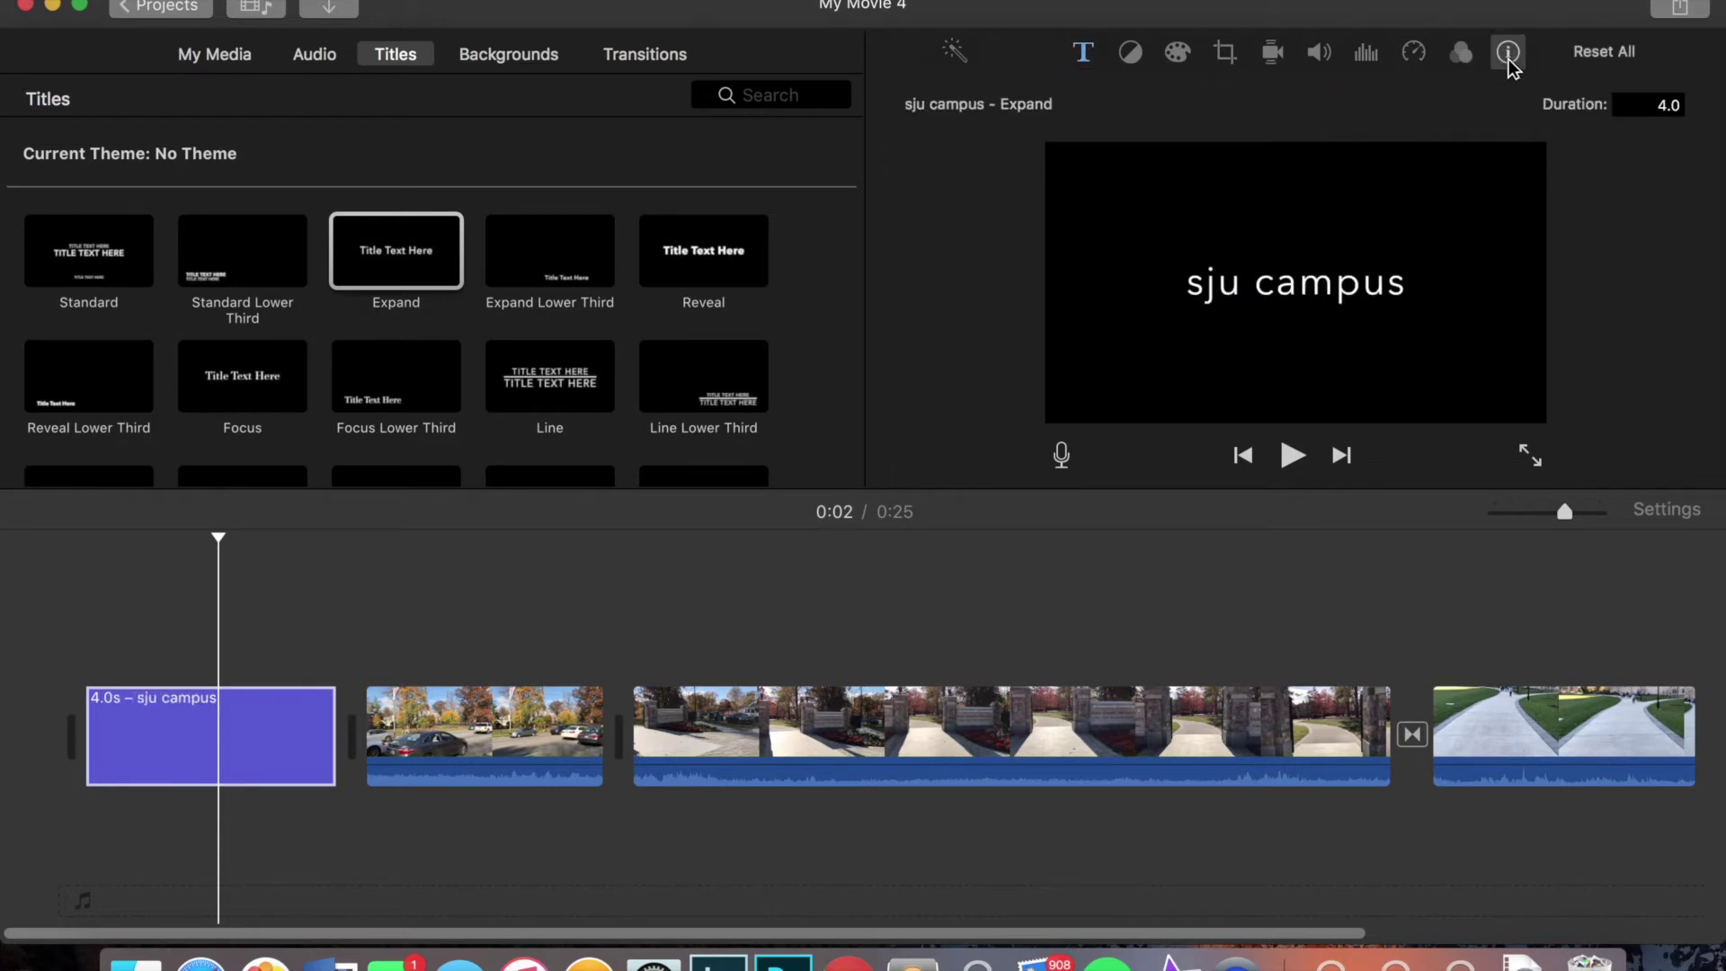
Change the title clip's duration from 4.0 to 3 seconds
{"action": "left_click", "coordinate": [1669, 105]}
{"action": "key", "text": "BackSpace"}
{"action": "key", "text": "Return"}
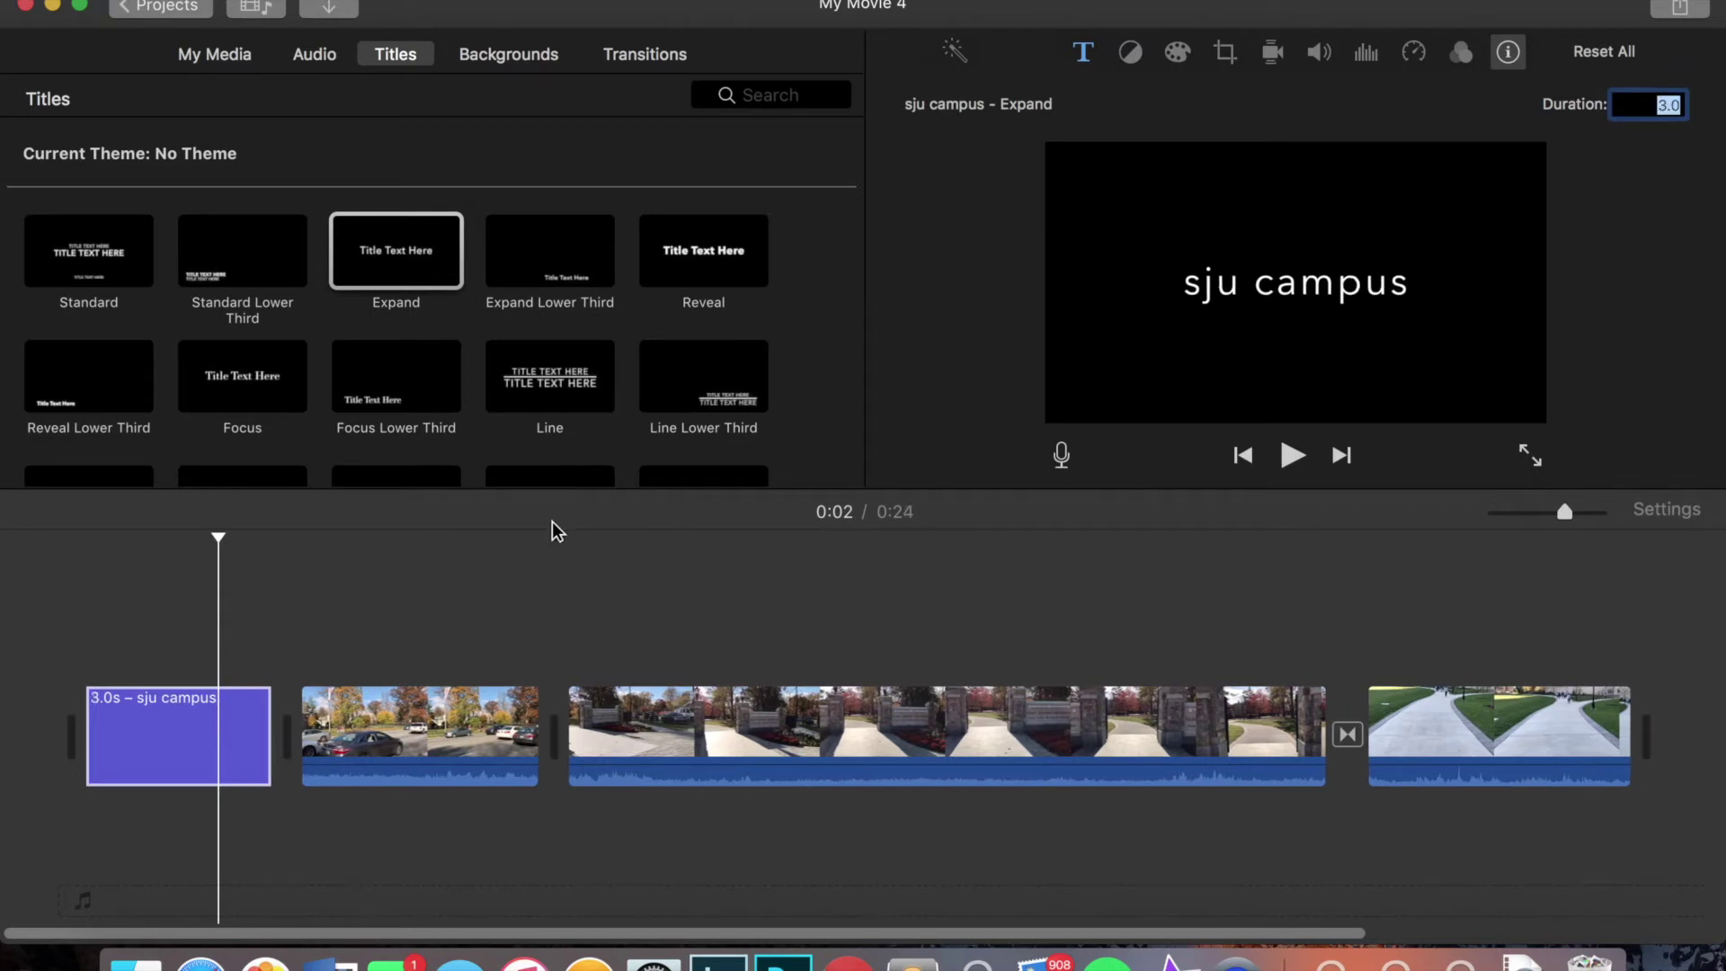
Preview the movie, then delete the sju campus title clip
{"action": "left_click", "coordinate": [108, 760]}
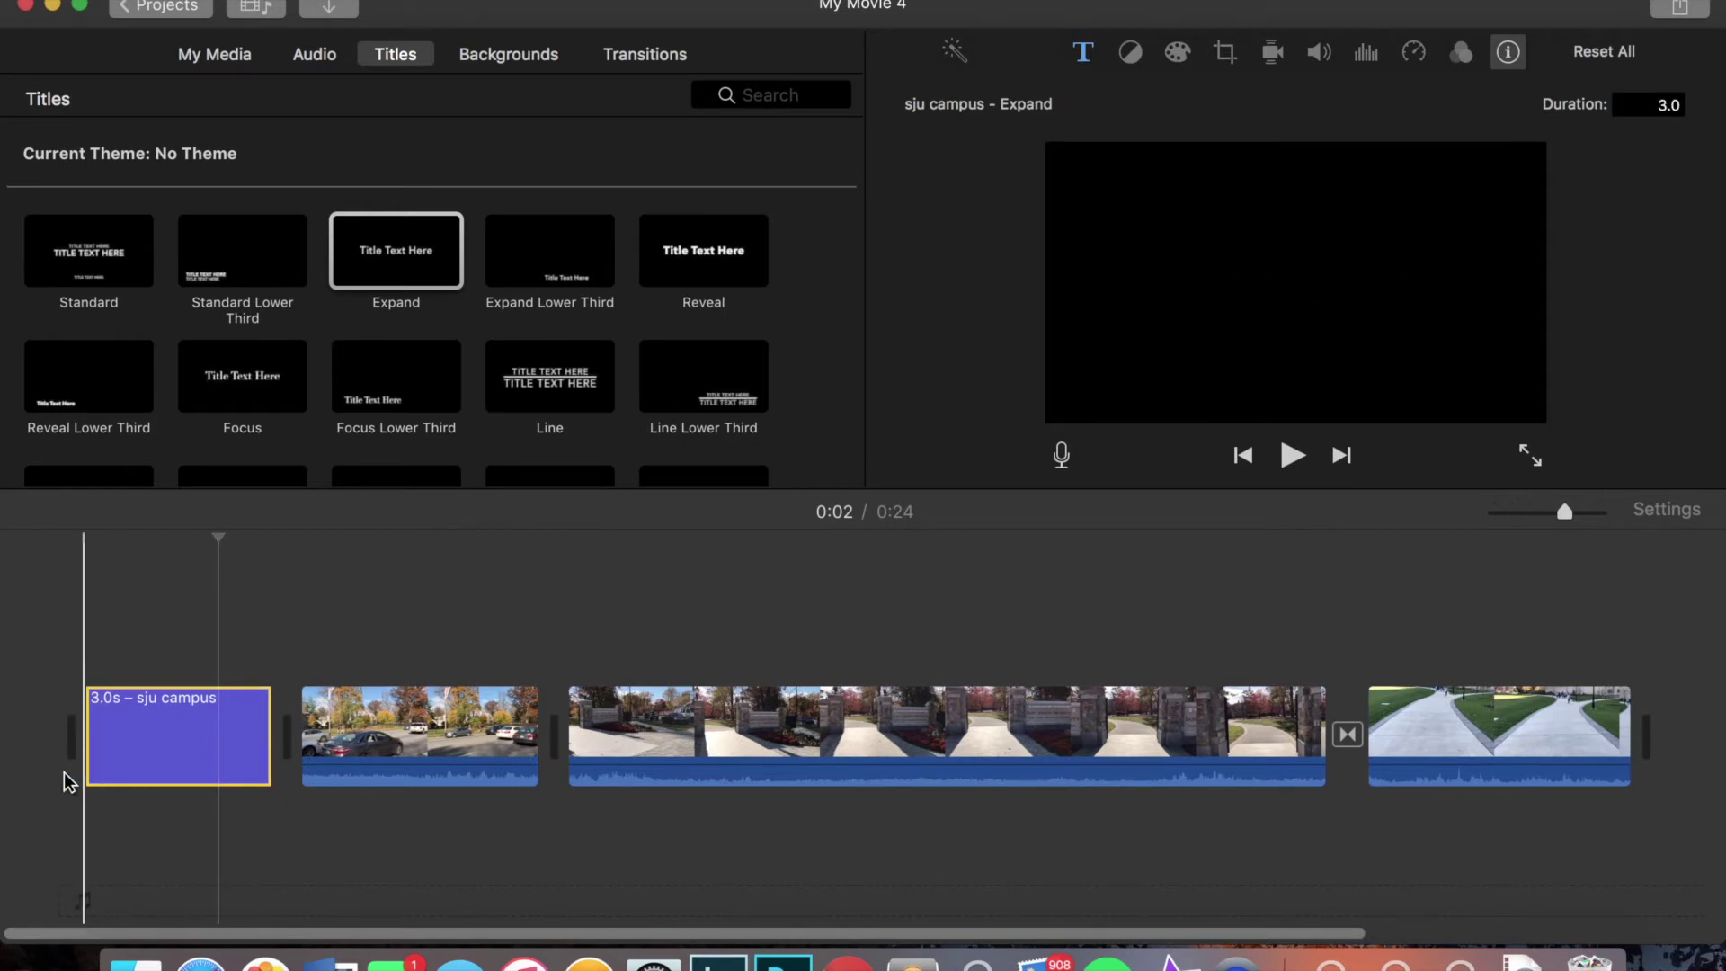
{"action": "key", "text": "space"}
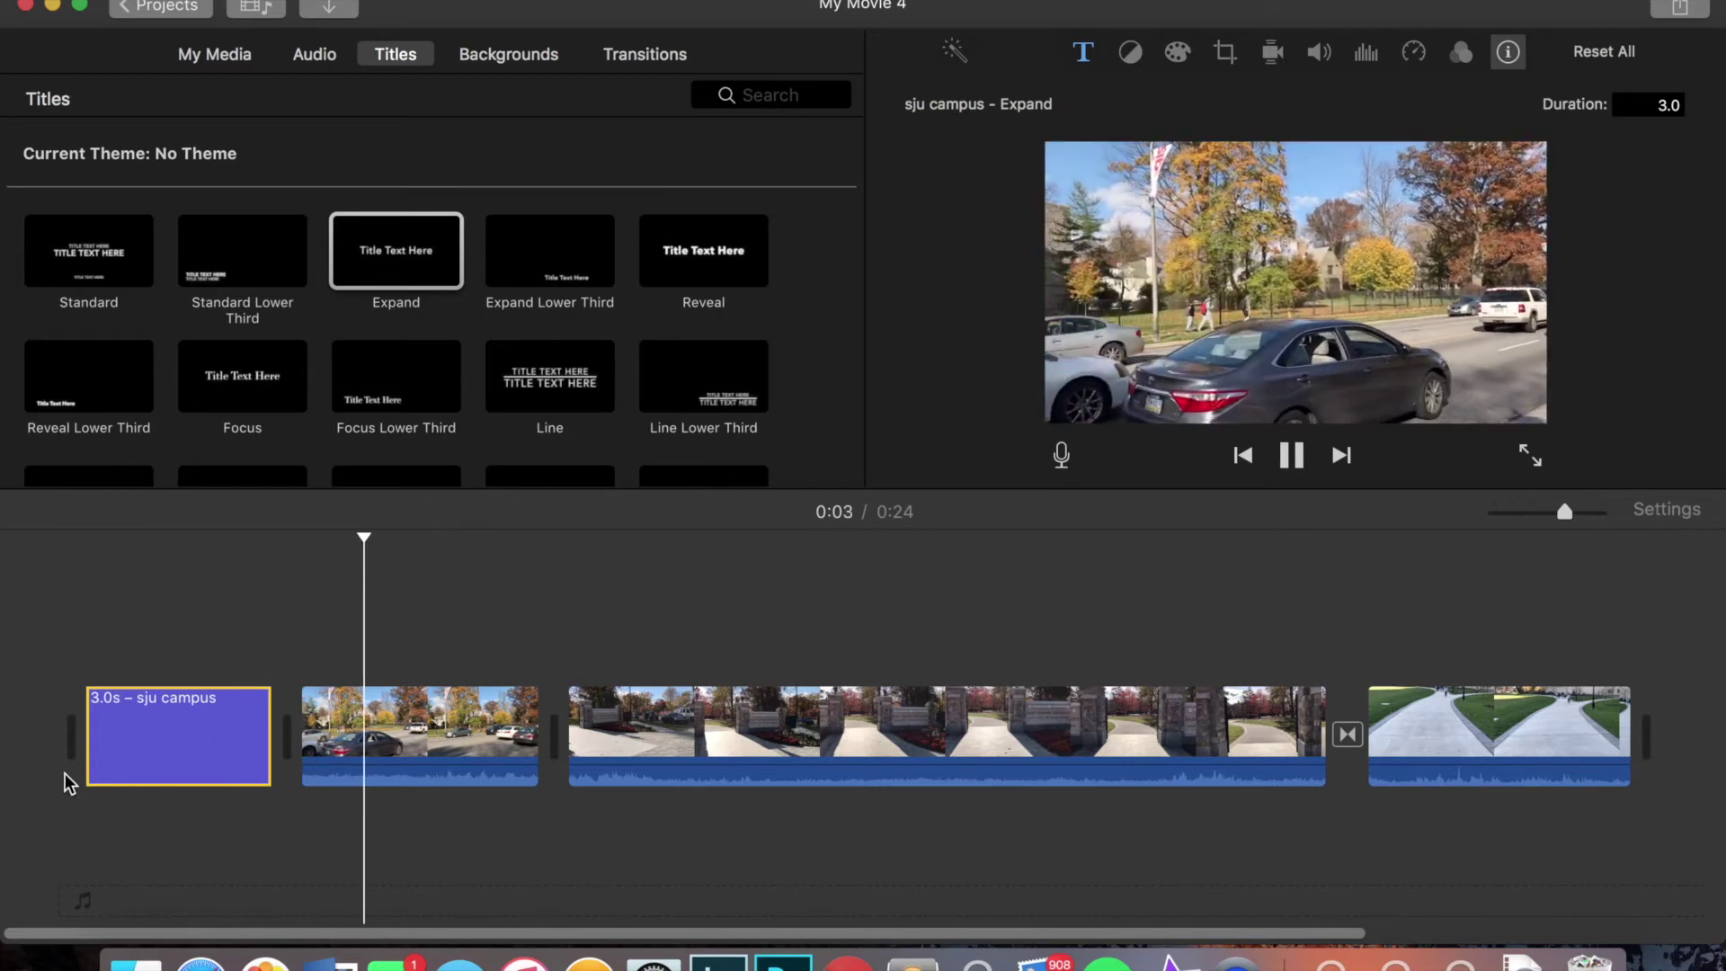
{"action": "key", "text": "space"}
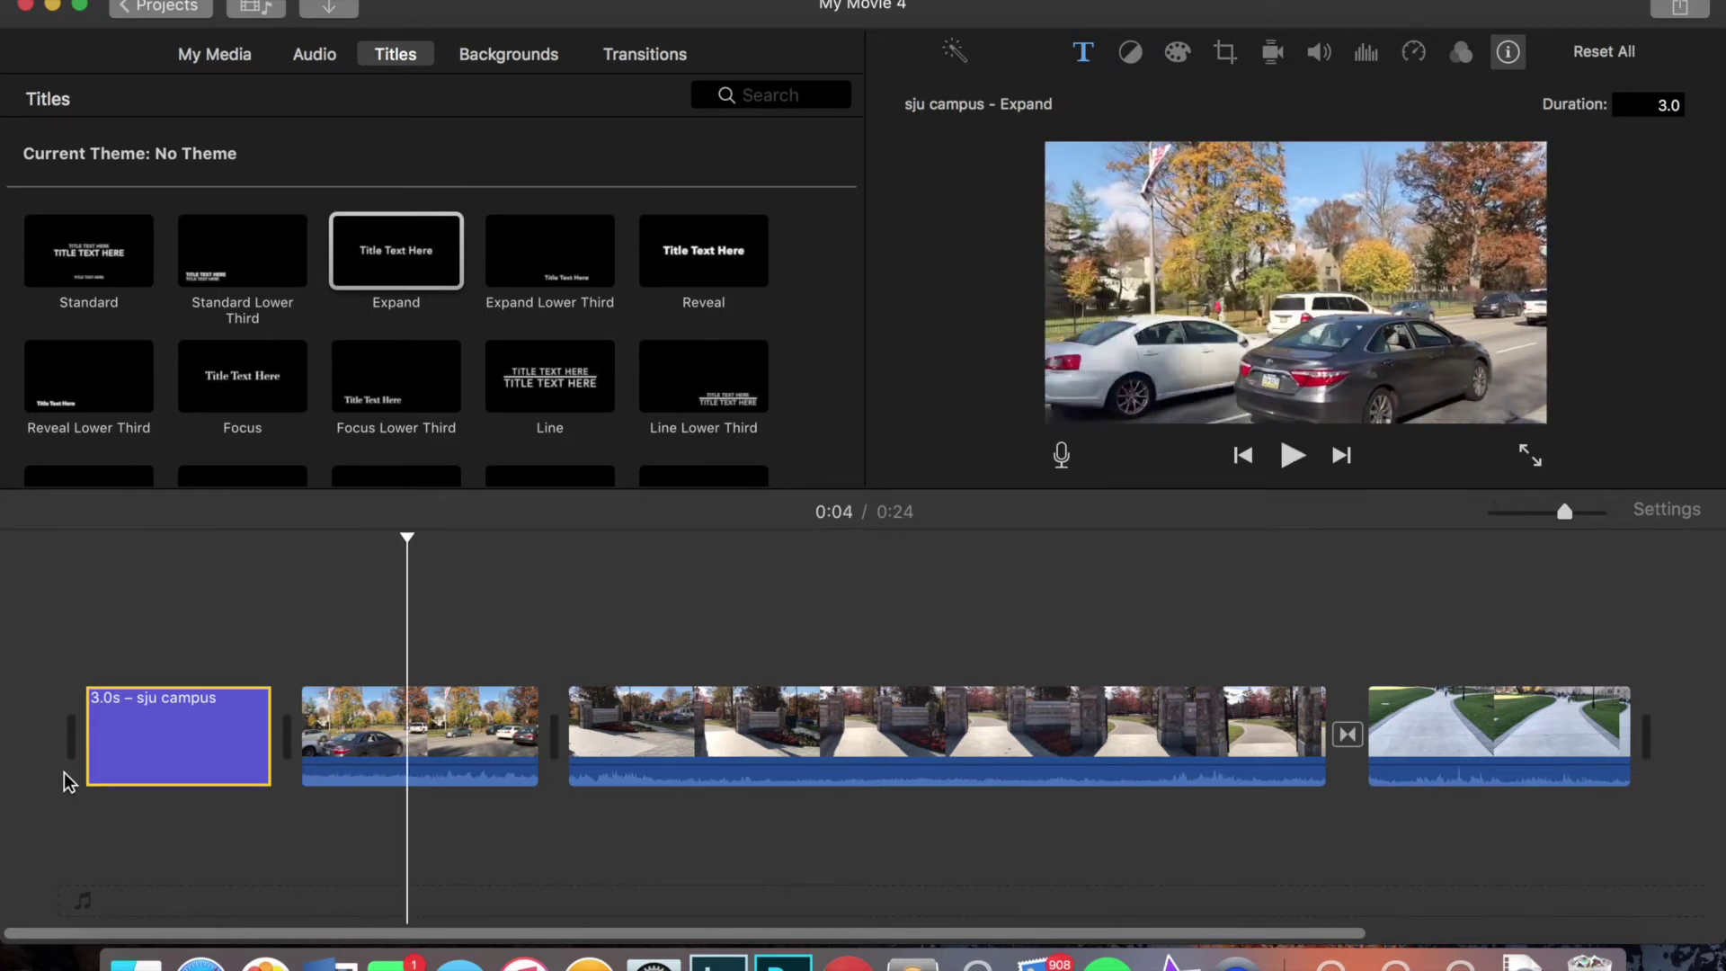
{"action": "left_click", "coordinate": [157, 724]}
{"action": "key", "text": "Delete"}
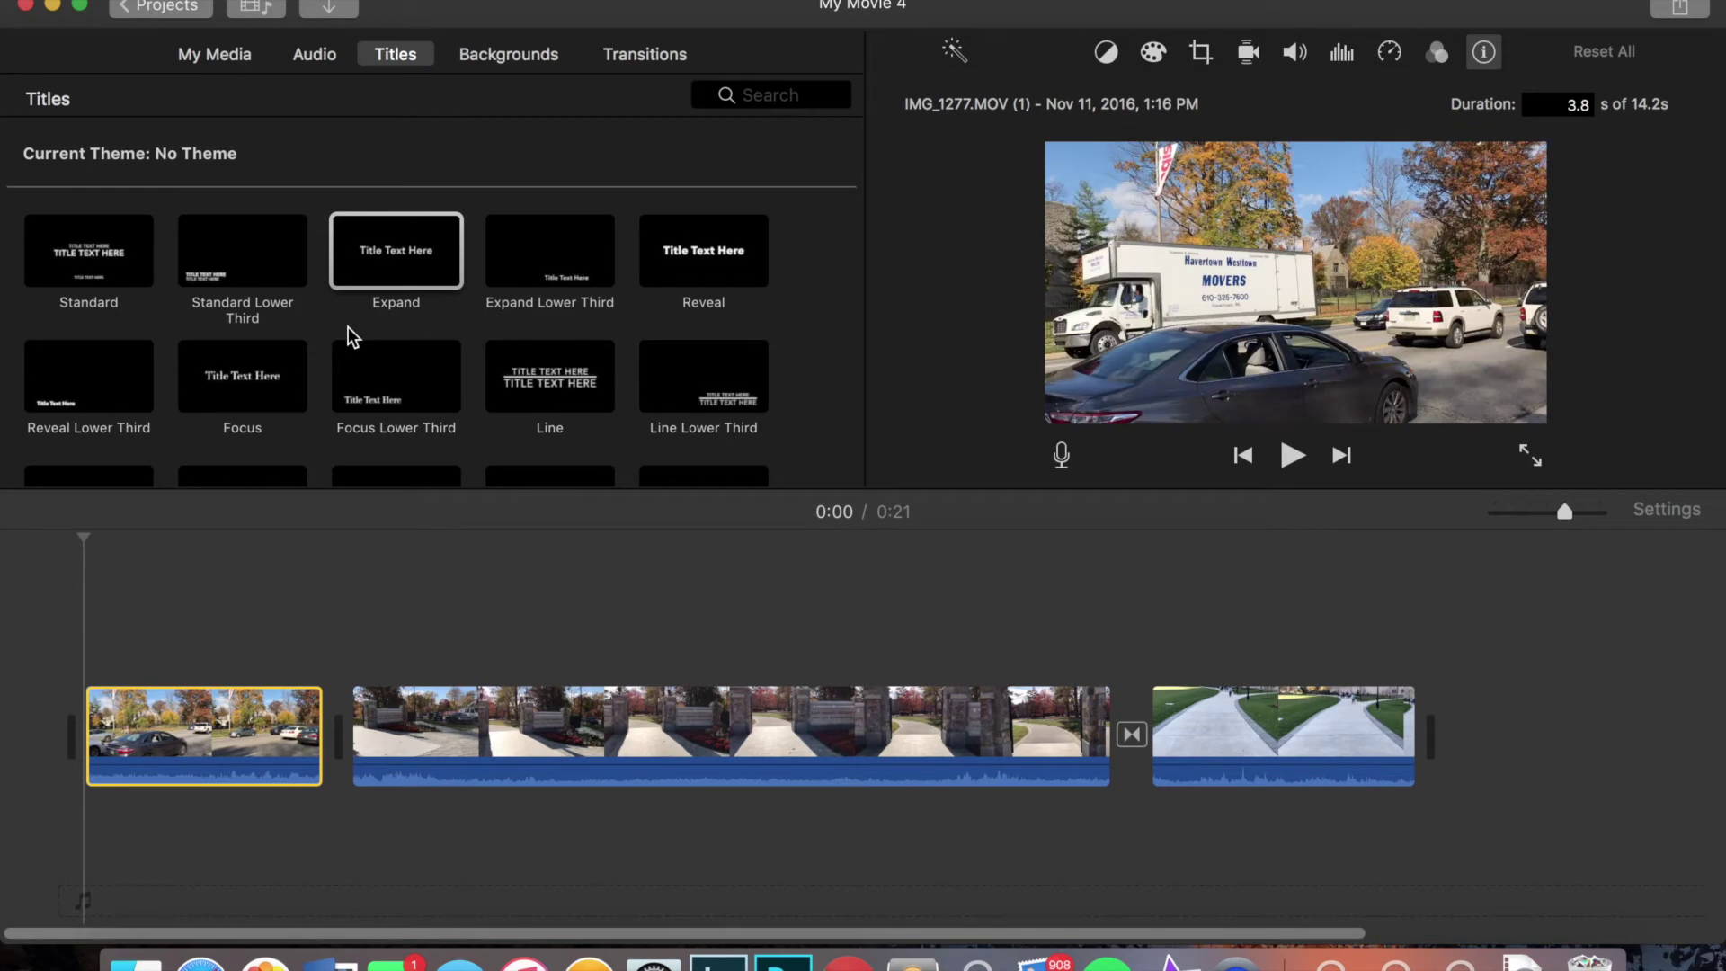
Drop an Expand title onto clip one, replace its text with bold 'sju campus'
{"action": "left_click_drag", "start_coordinate": [398, 250], "coordinate": [78, 665]}
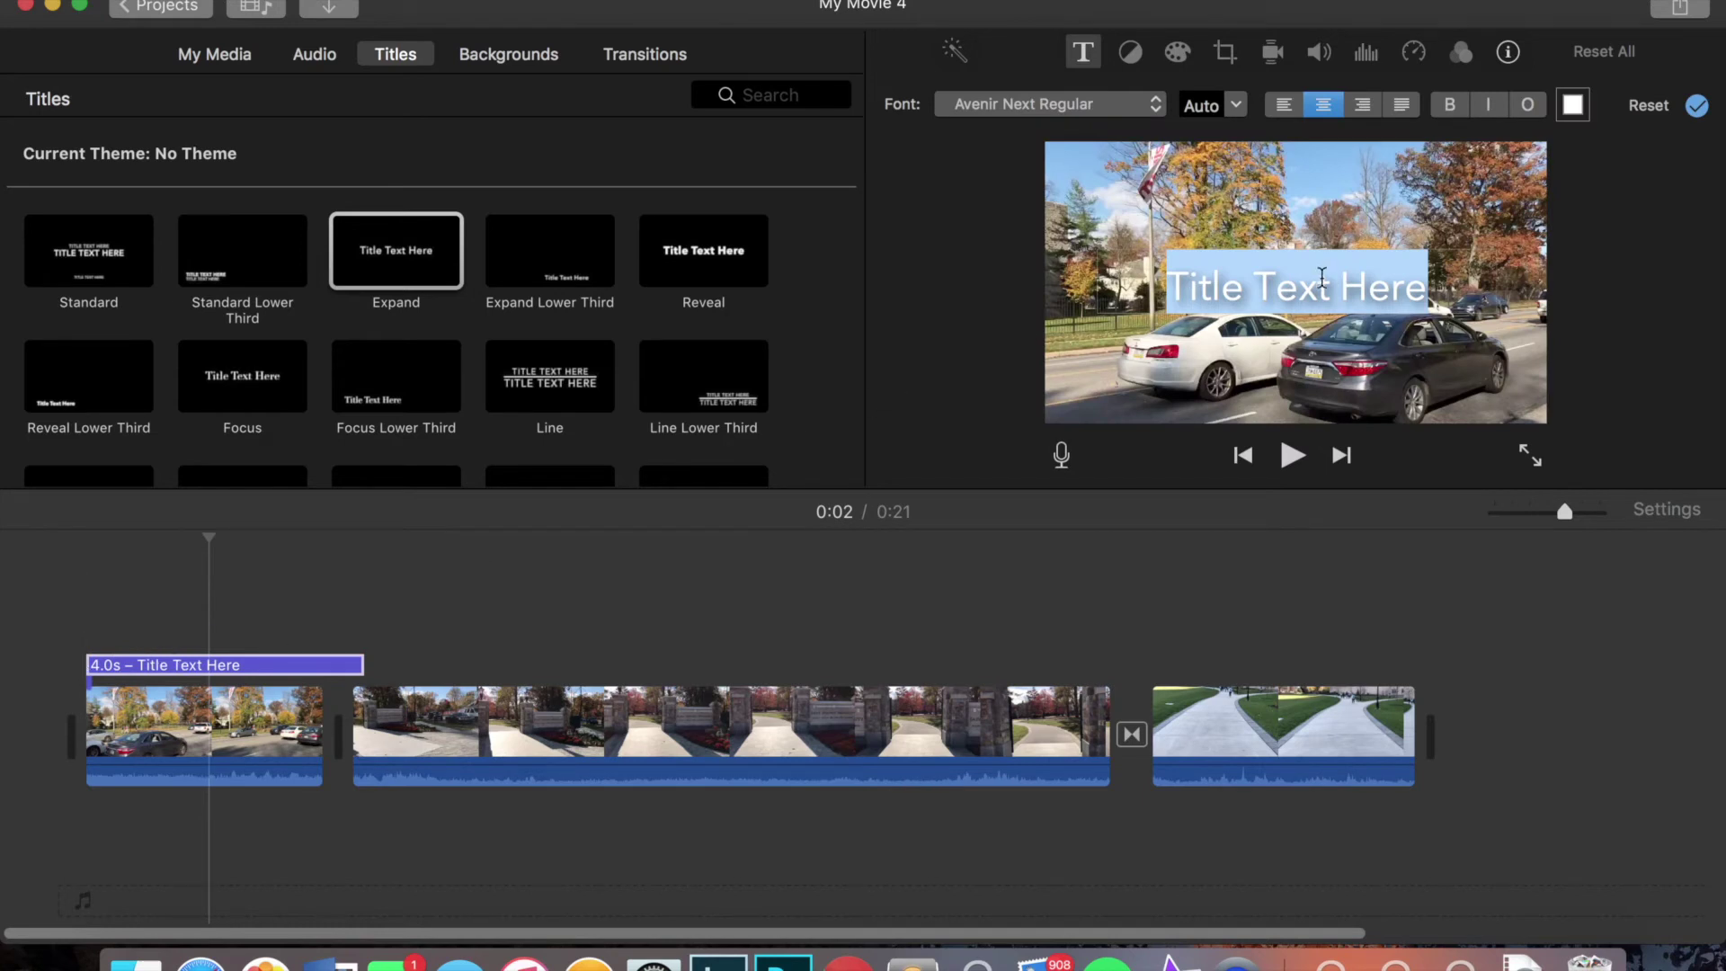
{"action": "key", "text": "BackSpace"}
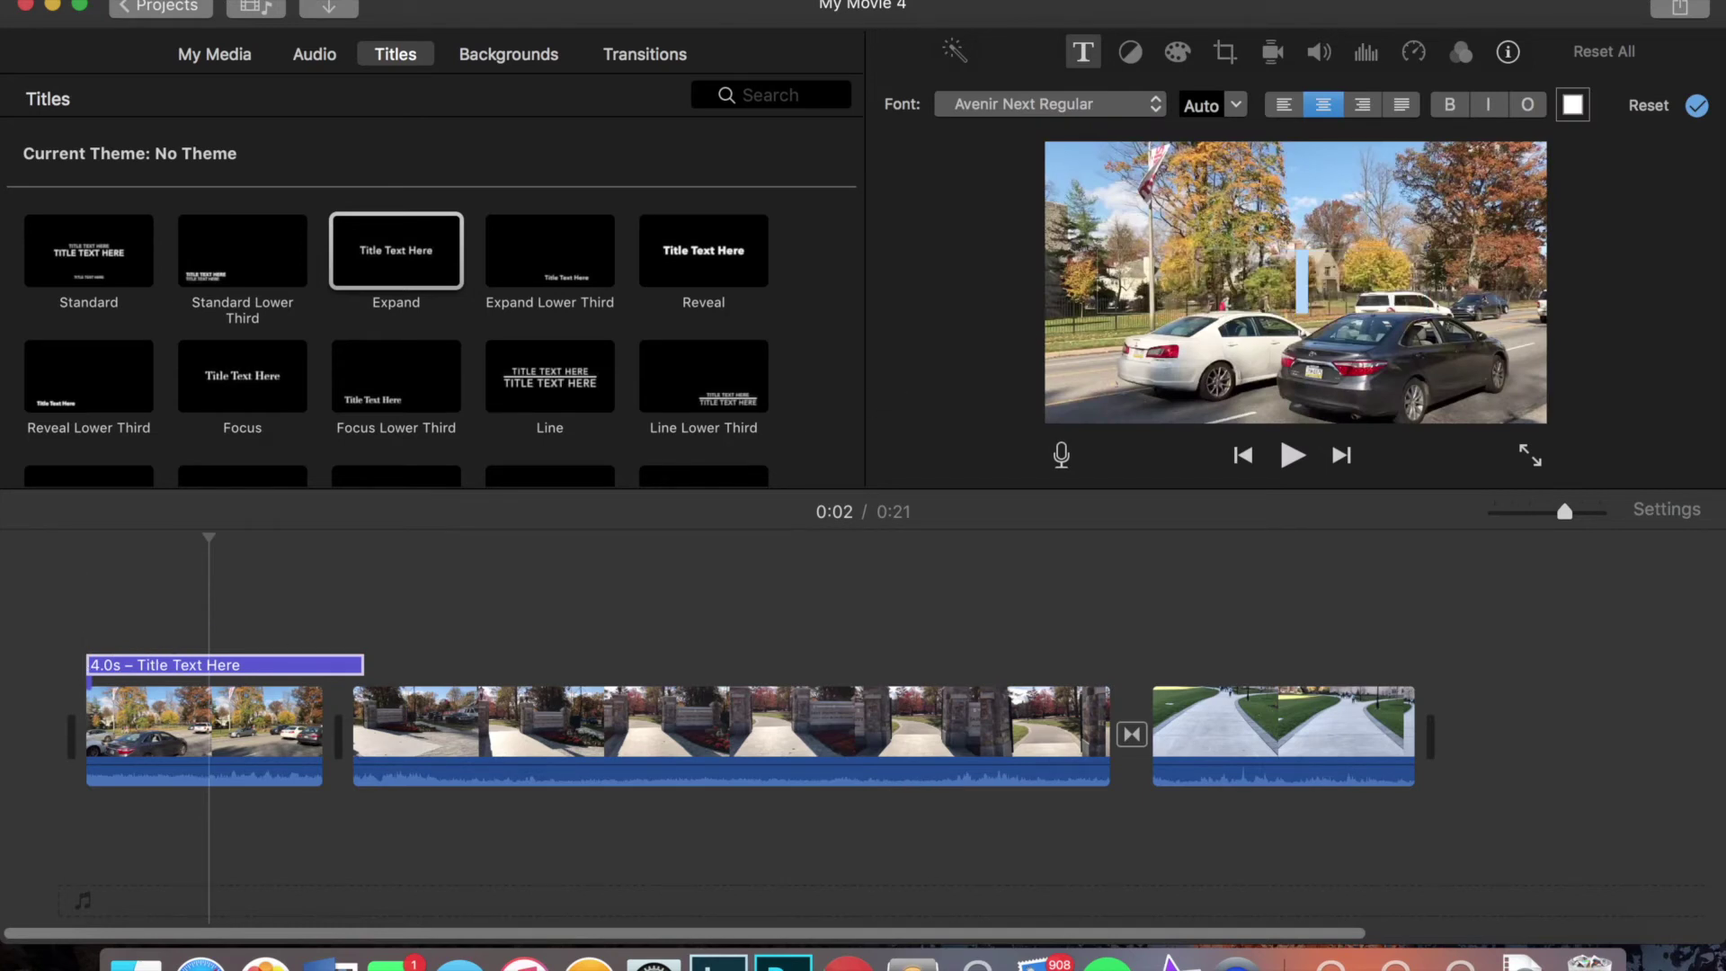
{"action": "type", "text": "sju campus"}
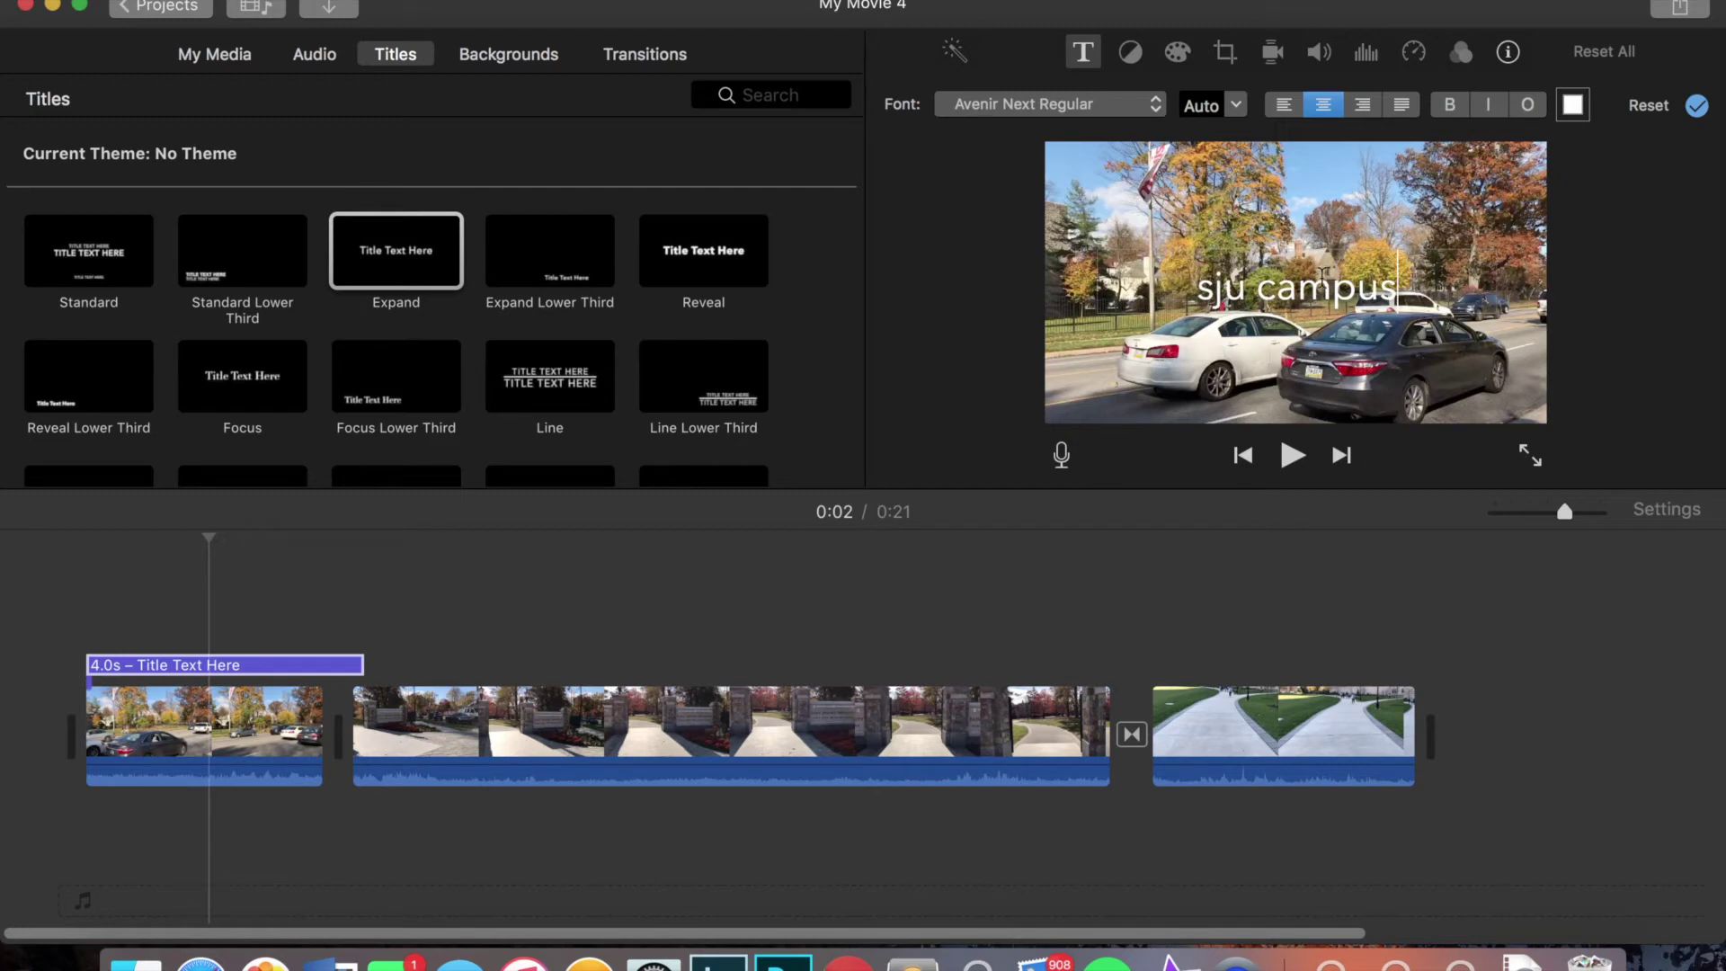
{"action": "key", "text": "super+a"}
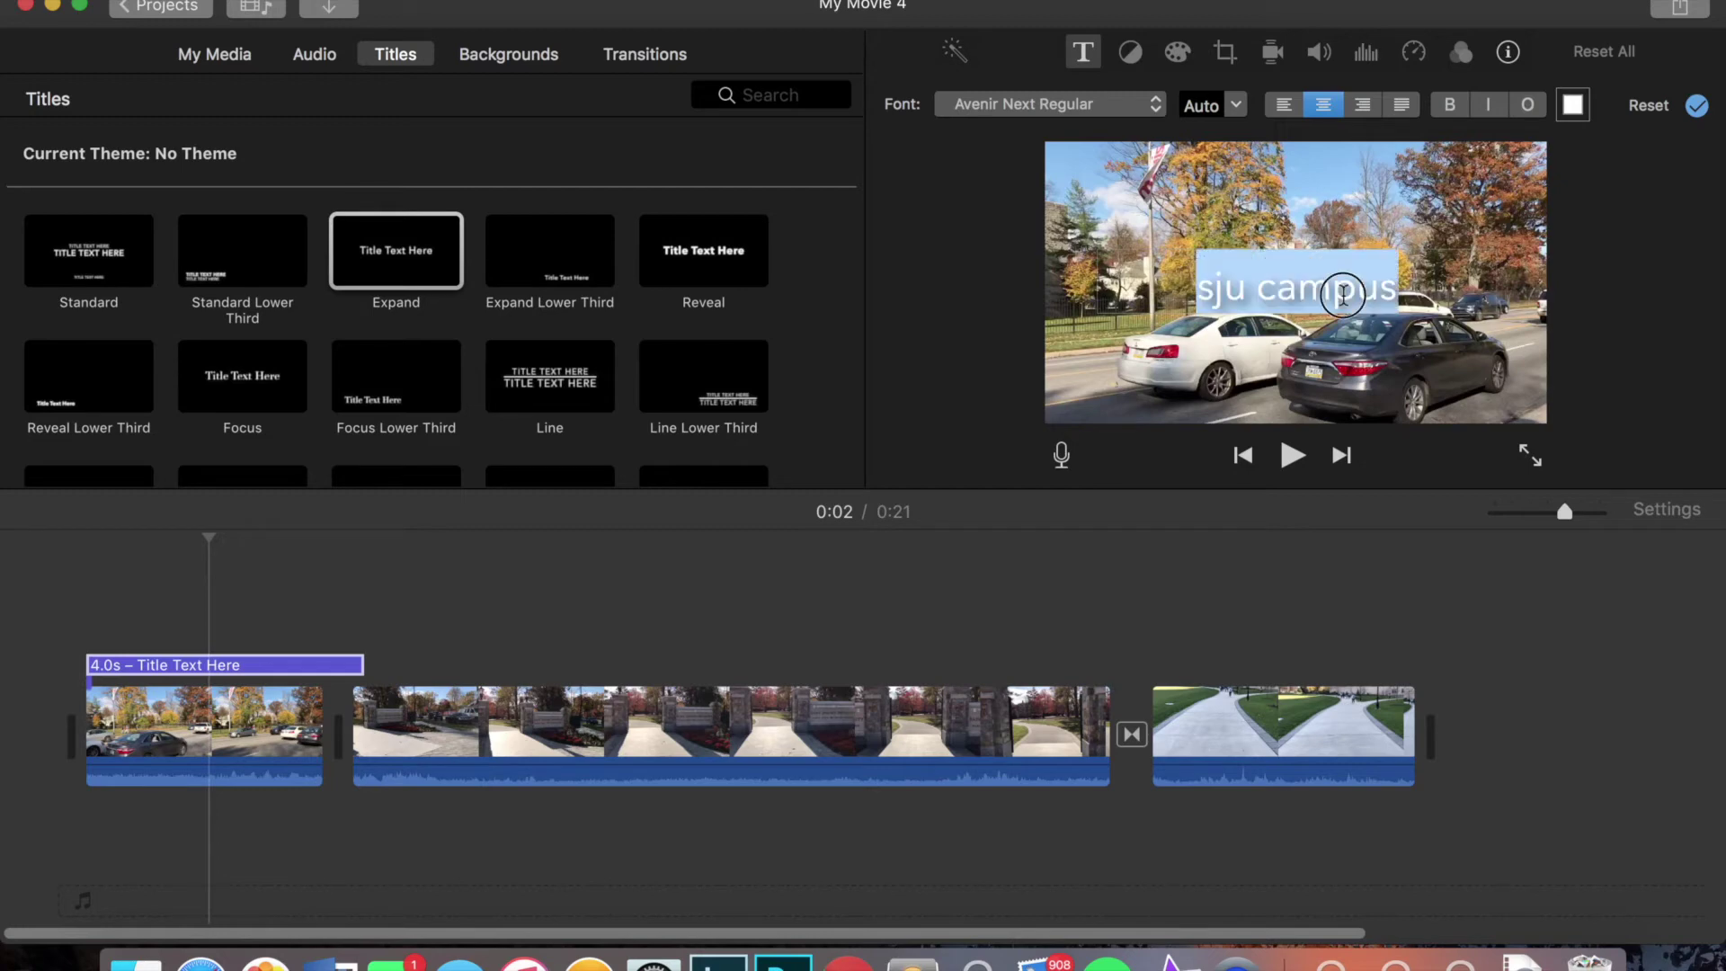
{"action": "left_click", "coordinate": [1449, 106]}
{"action": "left_click", "coordinate": [1605, 268]}
{"action": "left_click", "coordinate": [902, 611]}
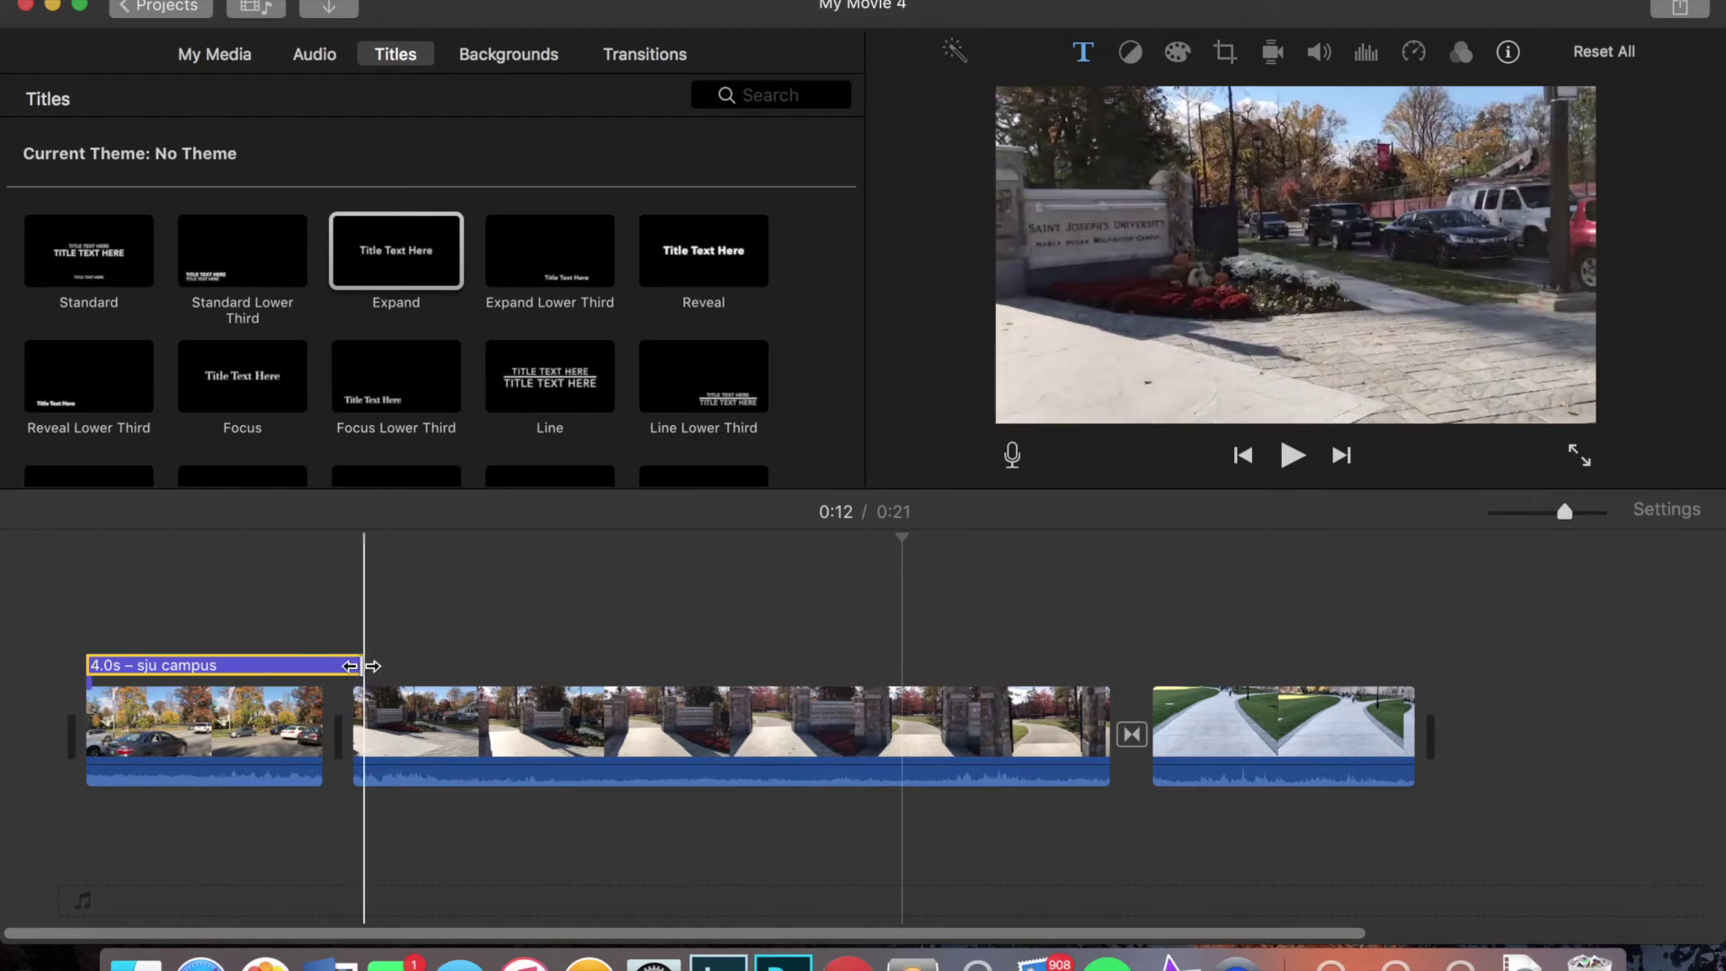
Trim the title bar's right edge to 2.1 seconds and preview the opening
{"action": "left_click_drag", "start_coordinate": [364, 666], "coordinate": [215, 672]}
{"action": "key", "text": "space"}
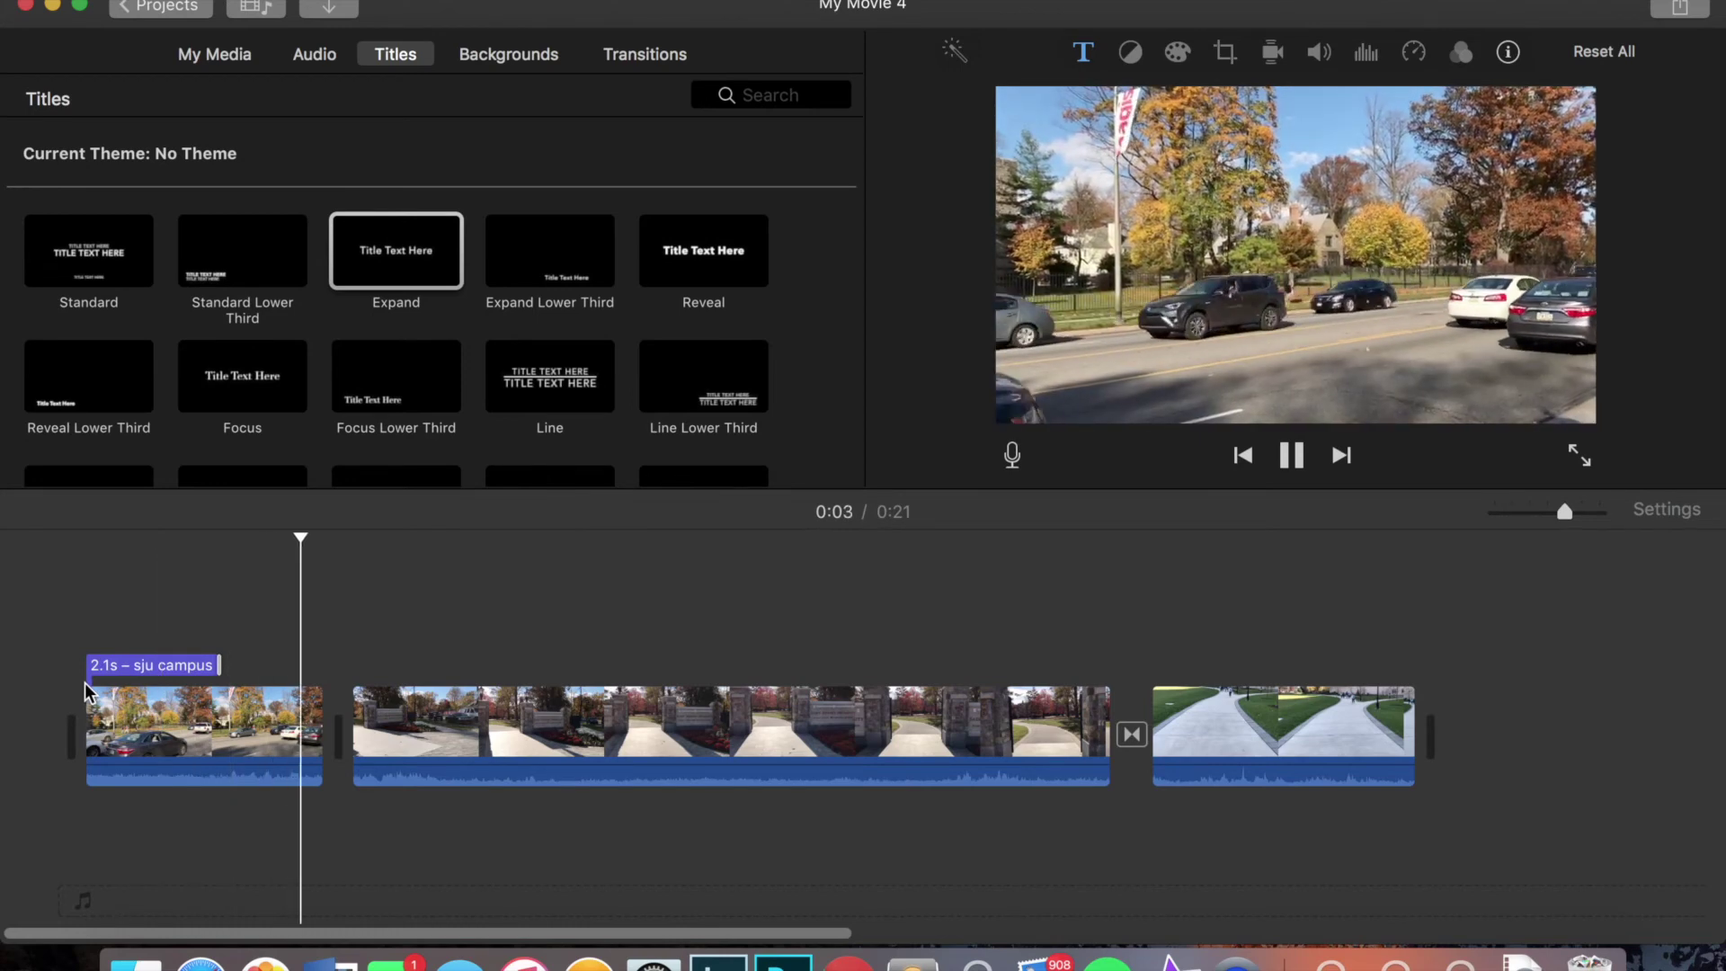
{"action": "key", "text": "space"}
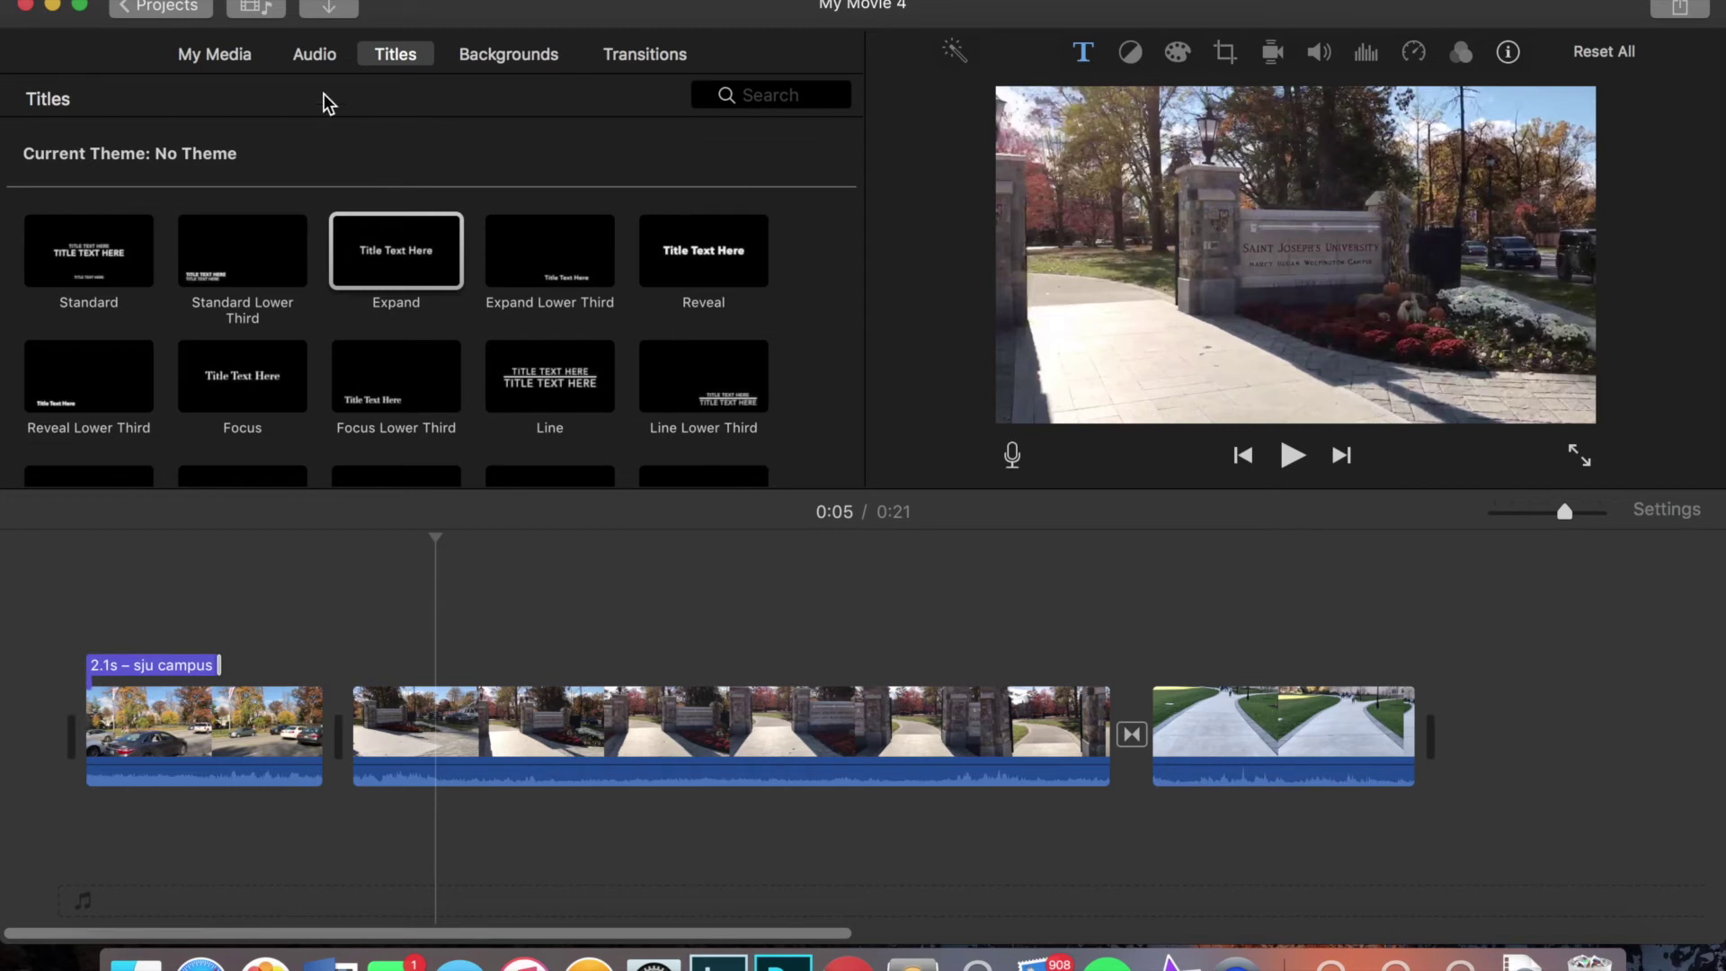
Add the blossom campus photo from My Media as a 4.0s cutaway over clip two, then preview
{"action": "left_click", "coordinate": [248, 56]}
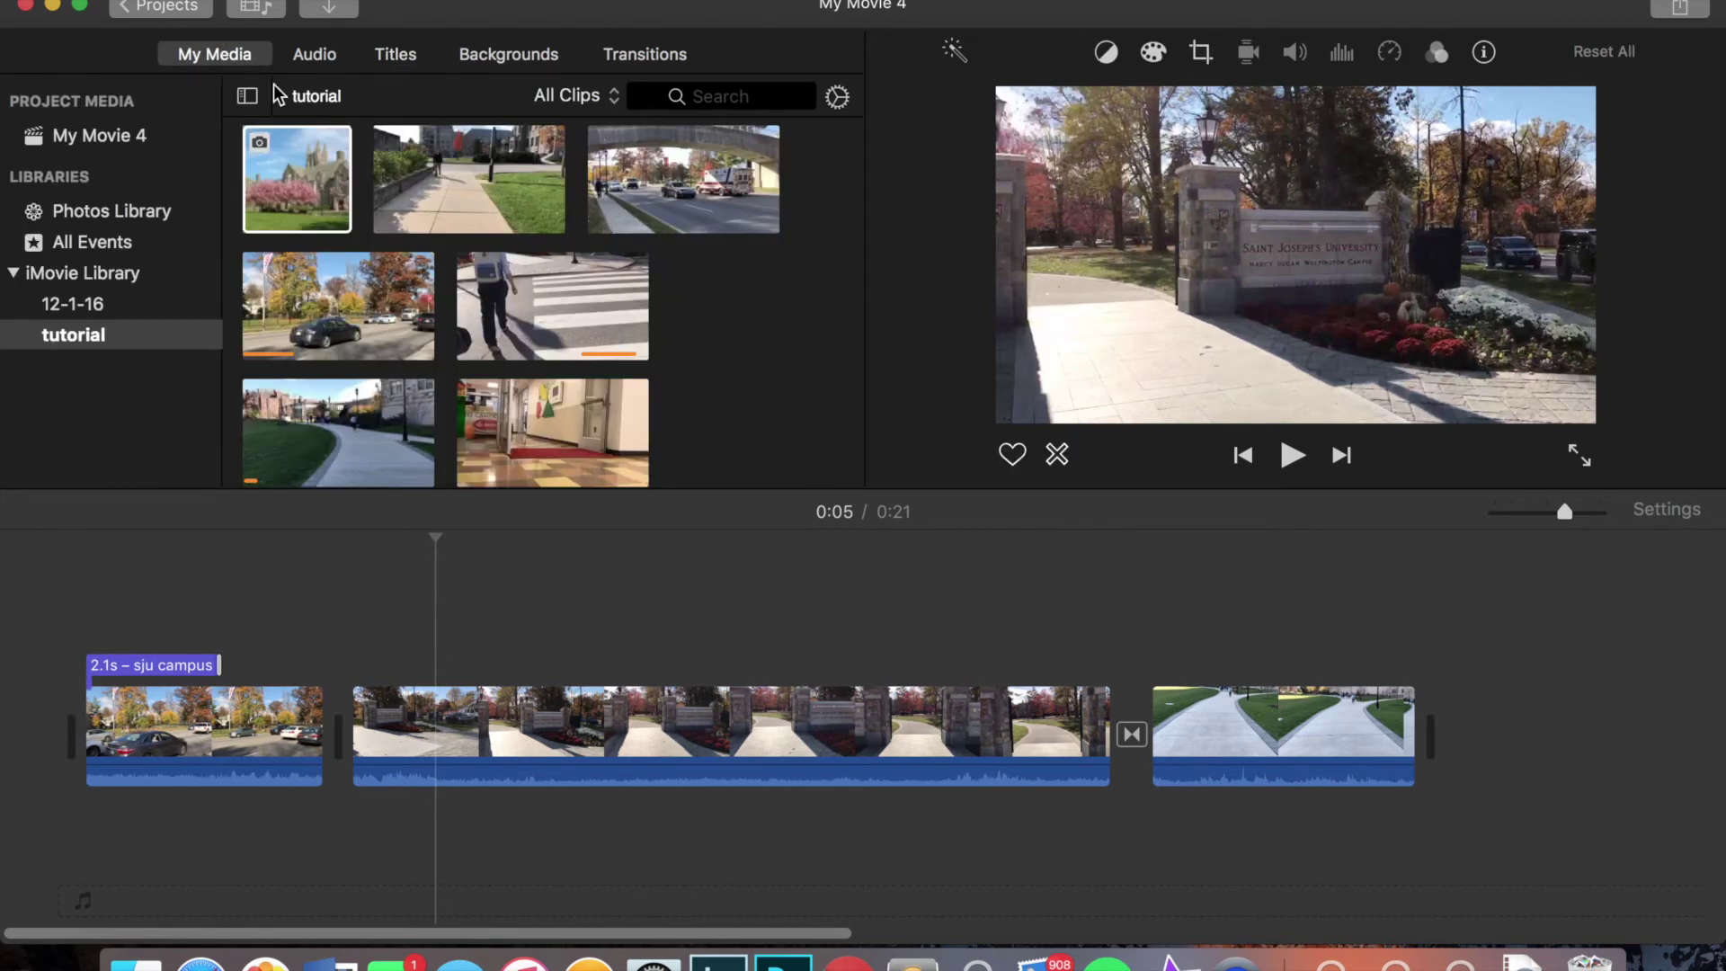
{"action": "left_click", "coordinate": [332, 213]}
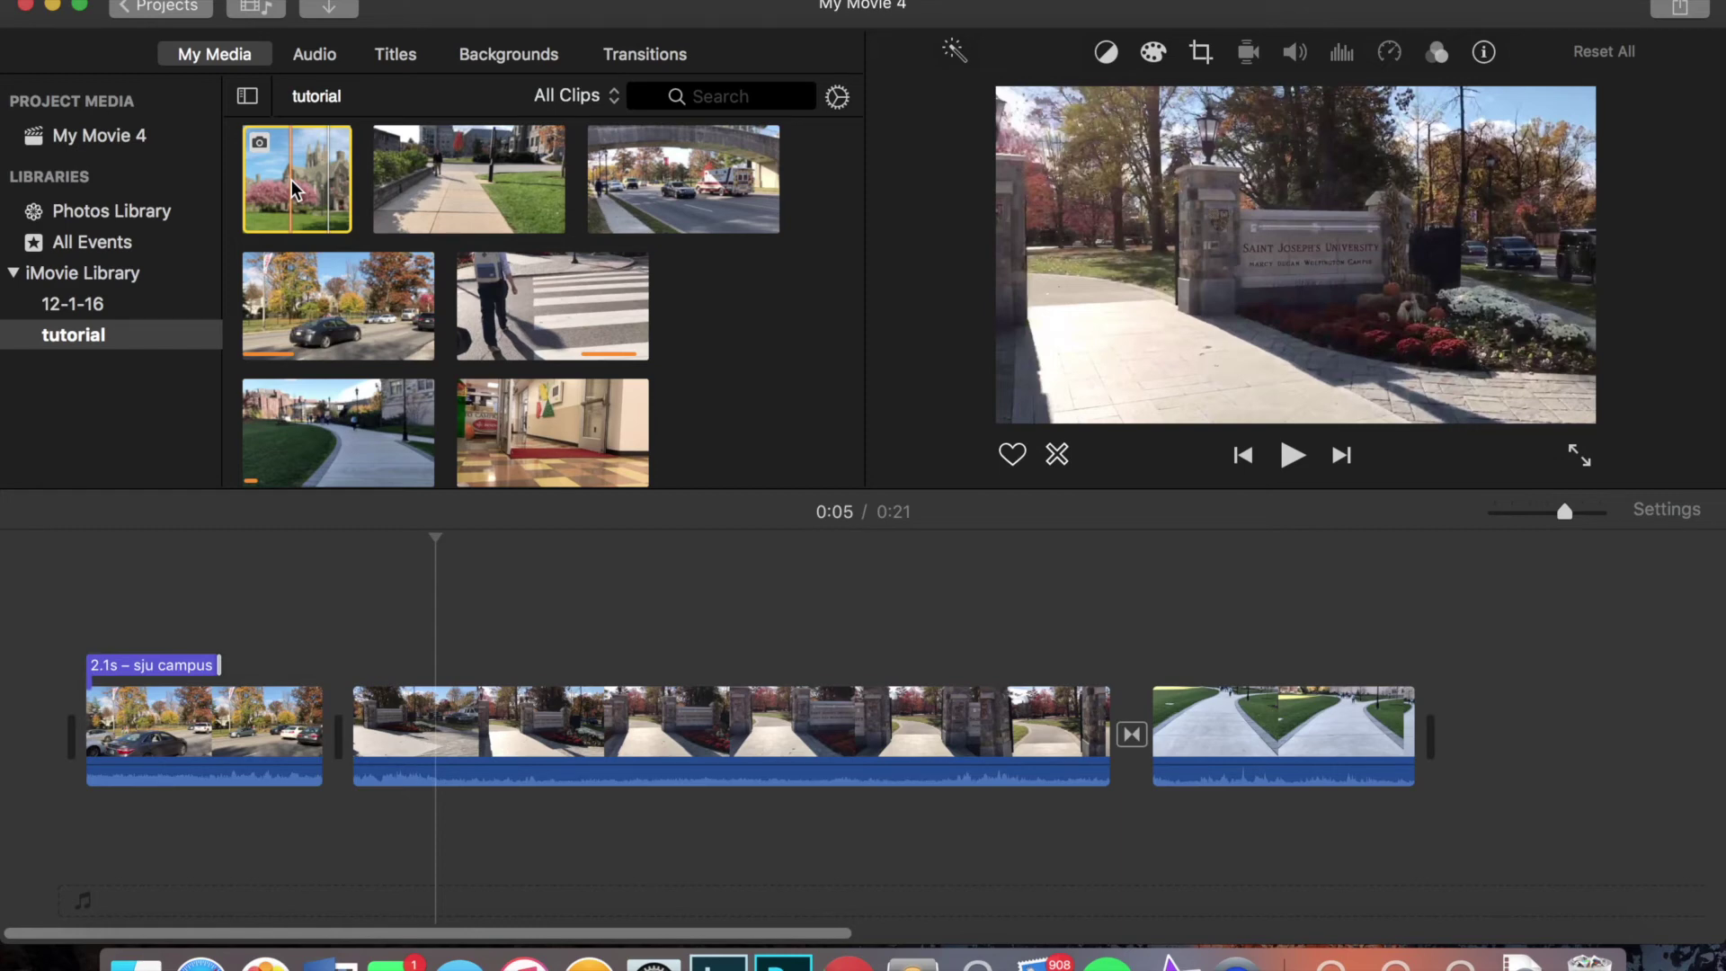
{"action": "left_click_drag", "start_coordinate": [293, 189], "coordinate": [504, 631]}
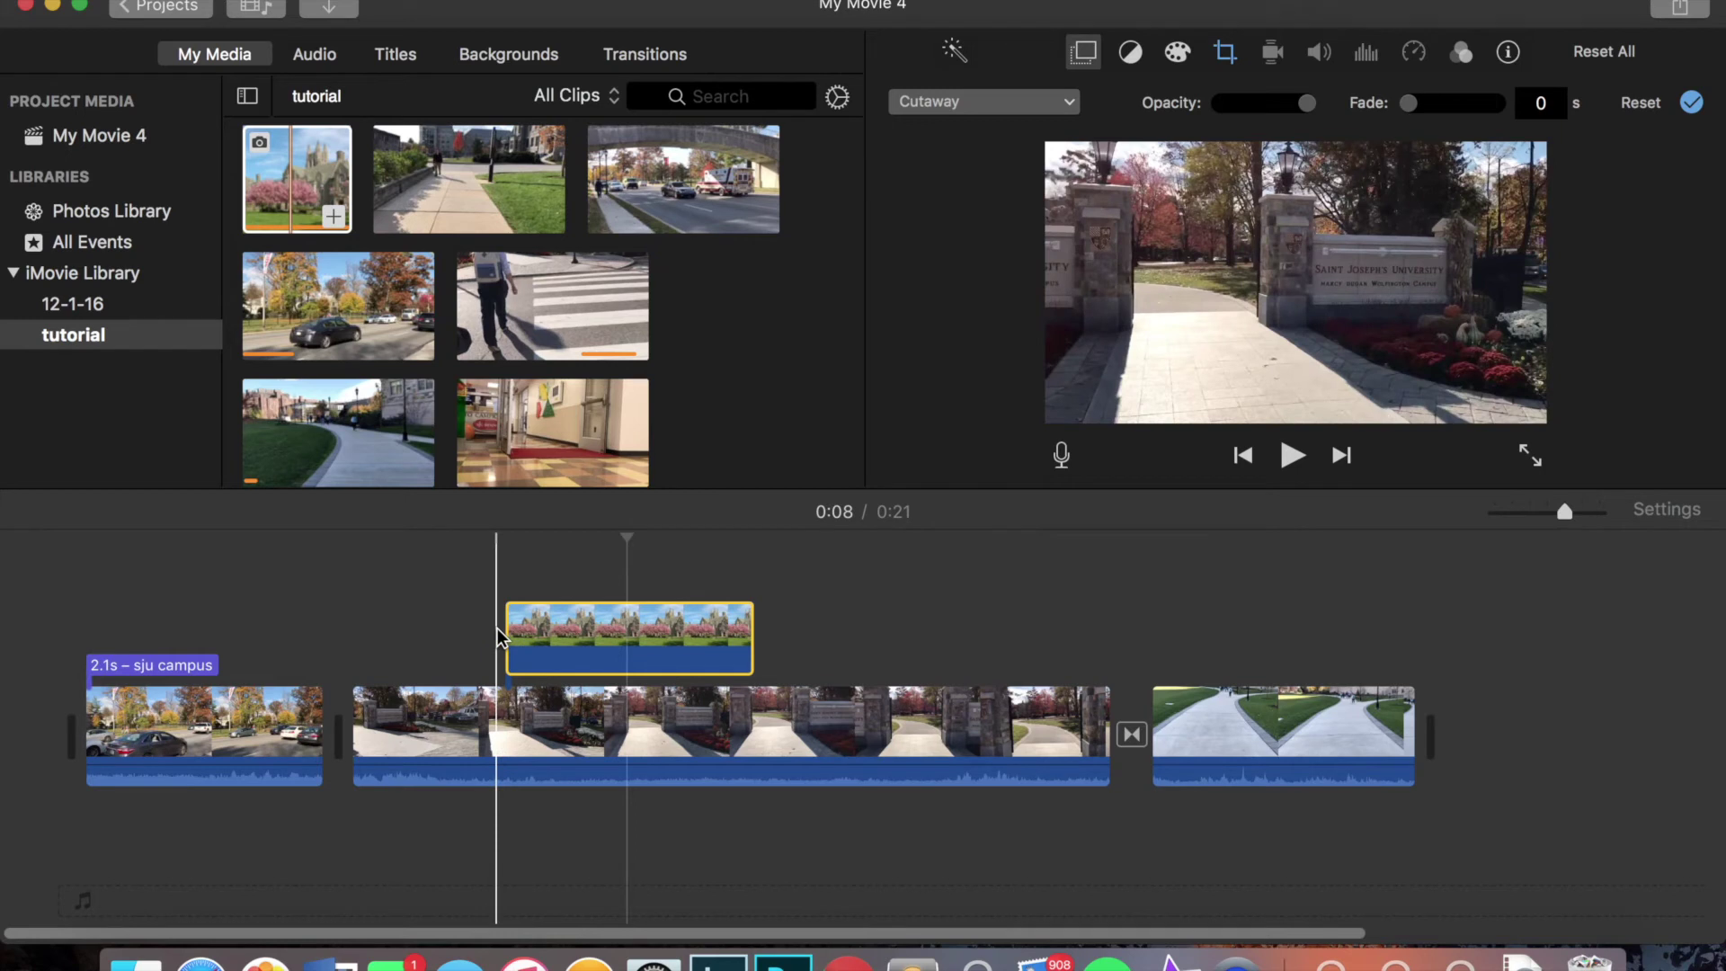
{"action": "key", "text": "space"}
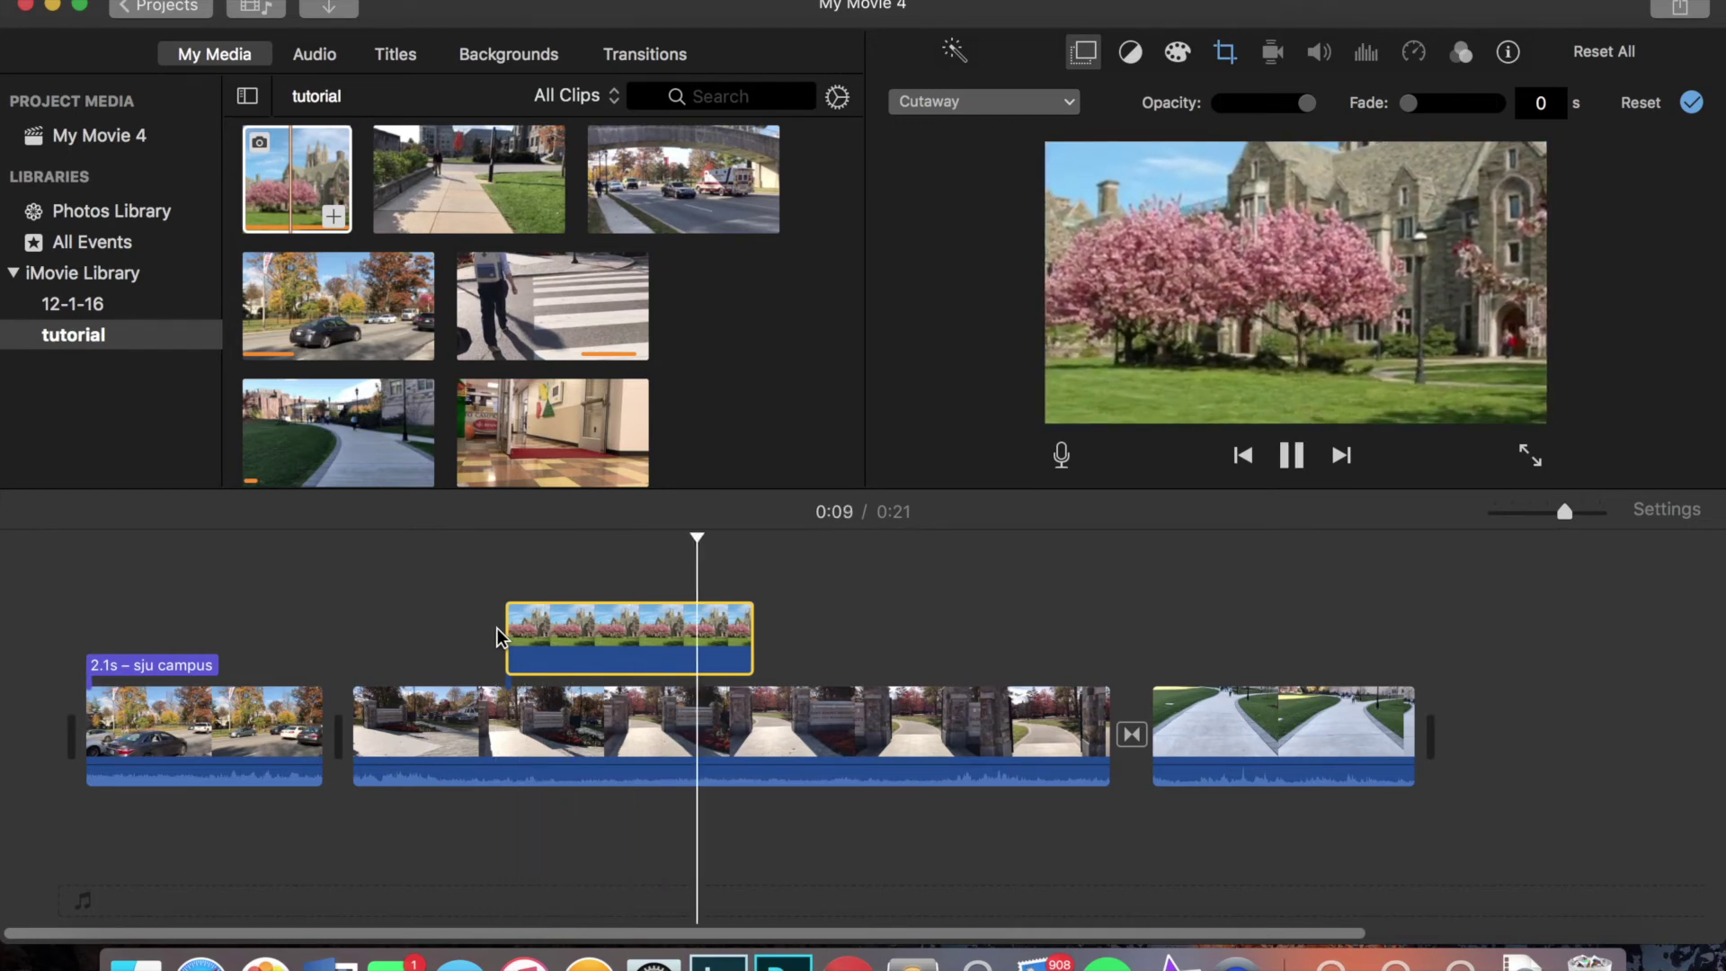
{"action": "key", "text": "space"}
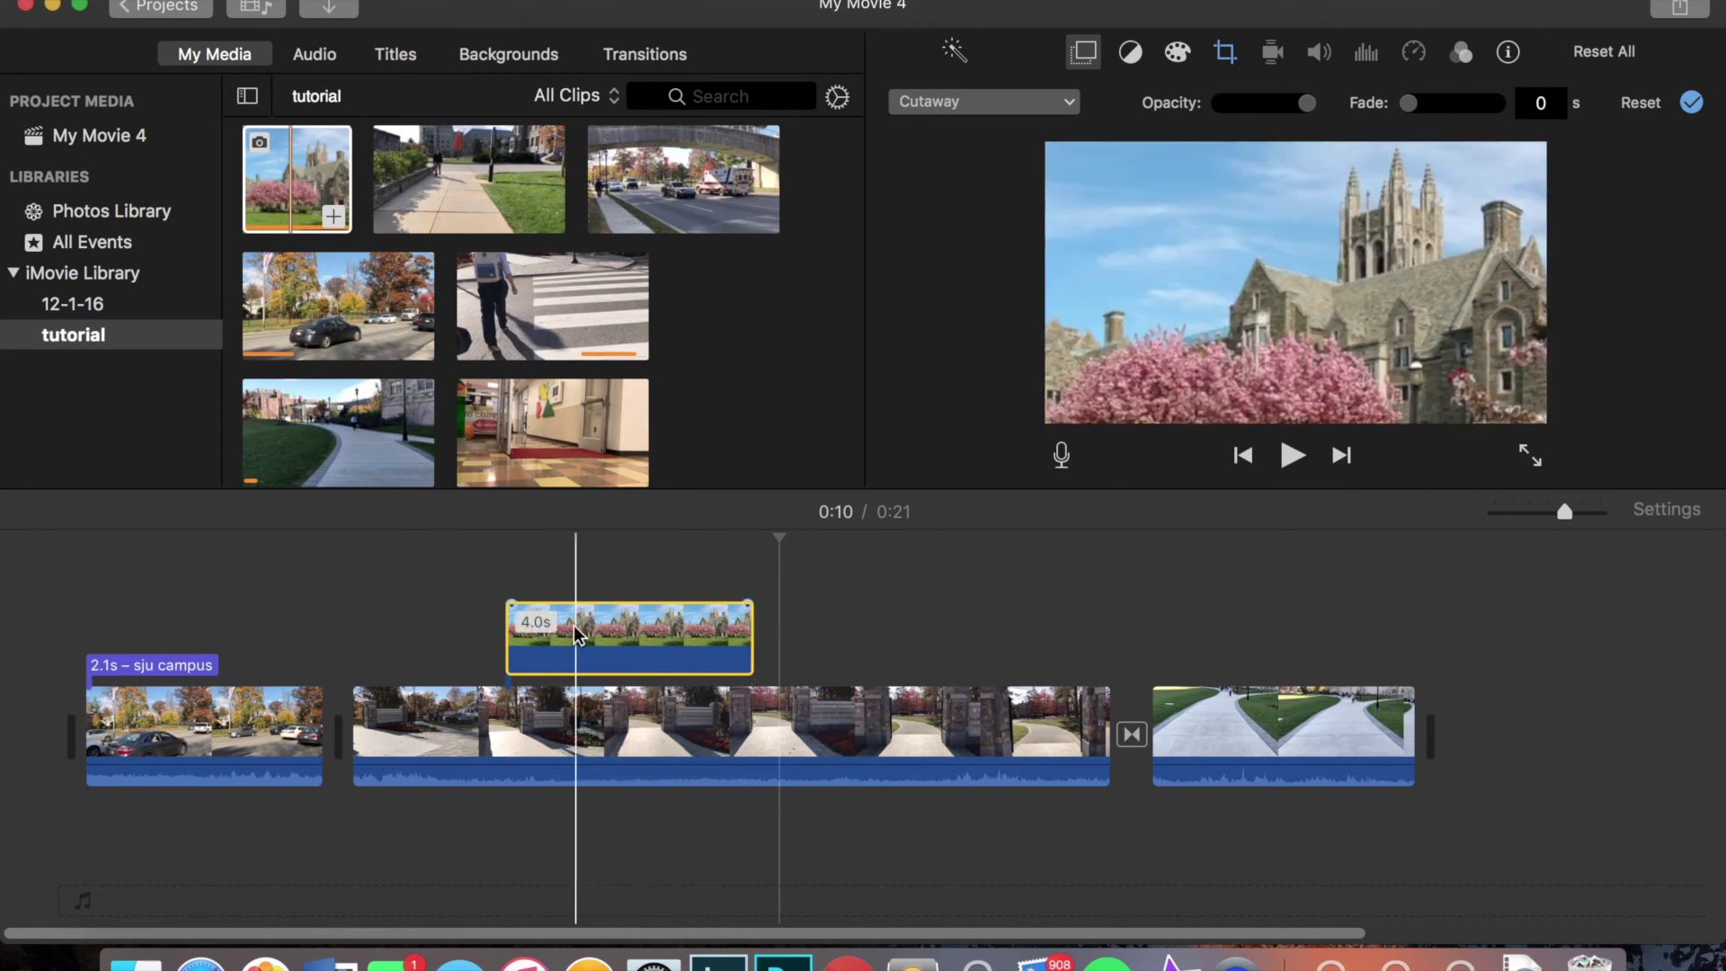
{"action": "left_click", "coordinate": [597, 631]}
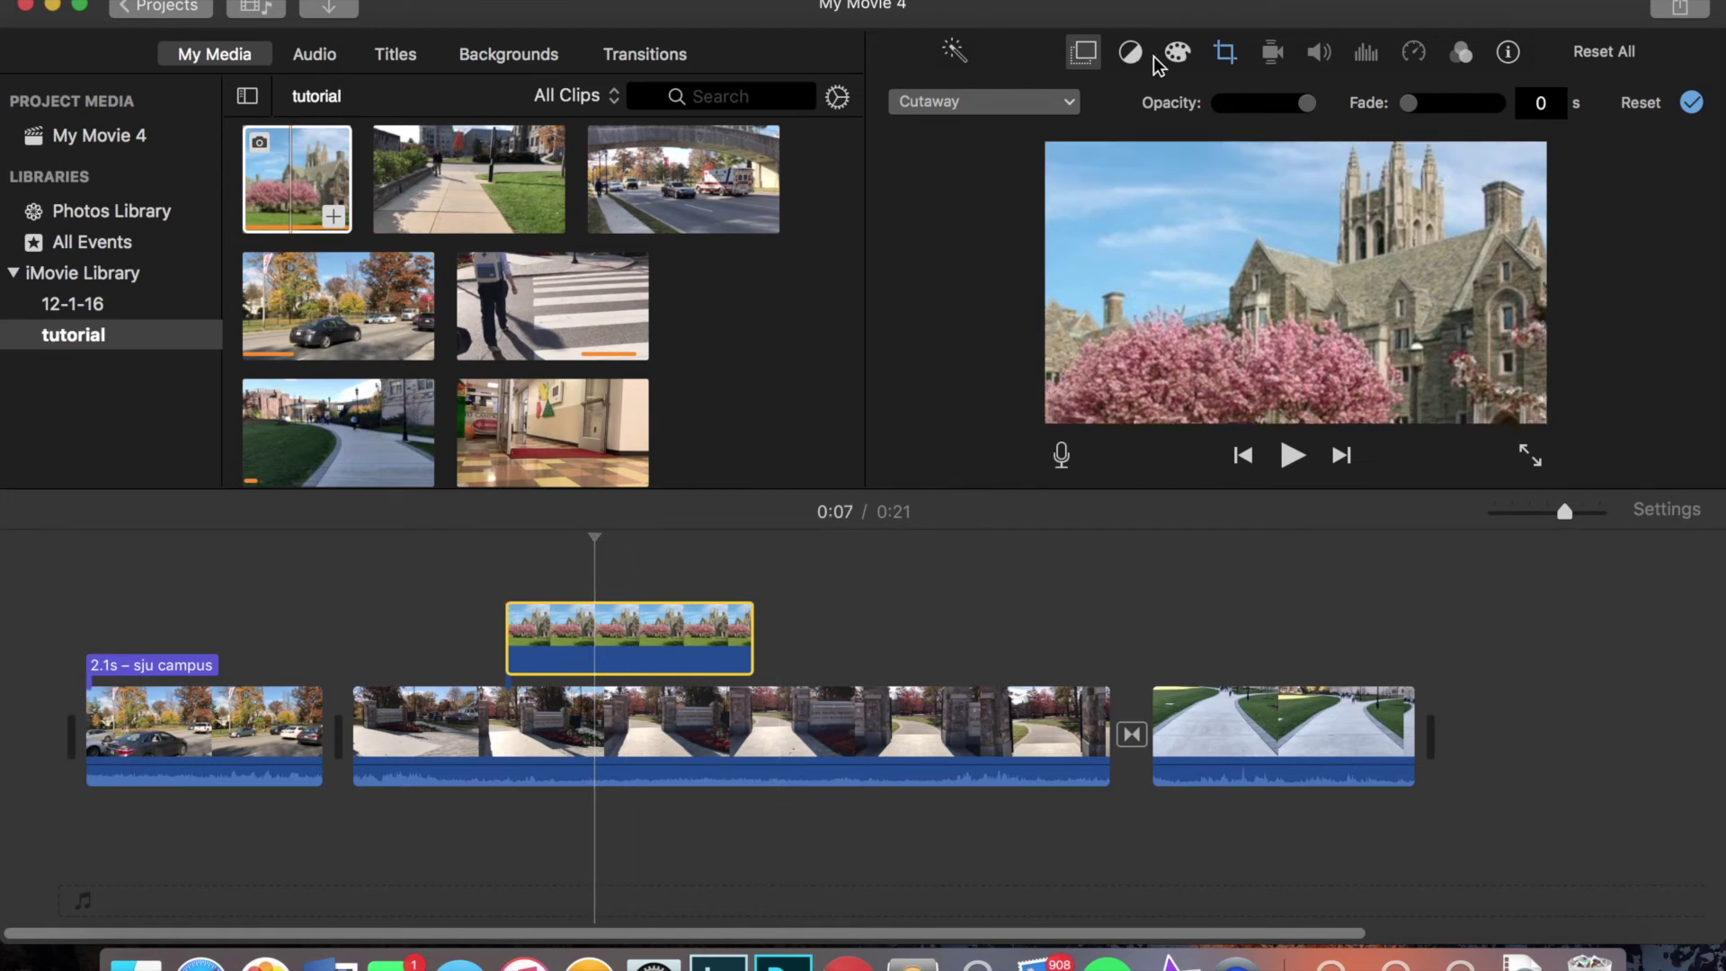
Apply Ken Burns: raise and enlarge the End frame, nudge the Start frame down
{"action": "left_click", "coordinate": [1232, 56]}
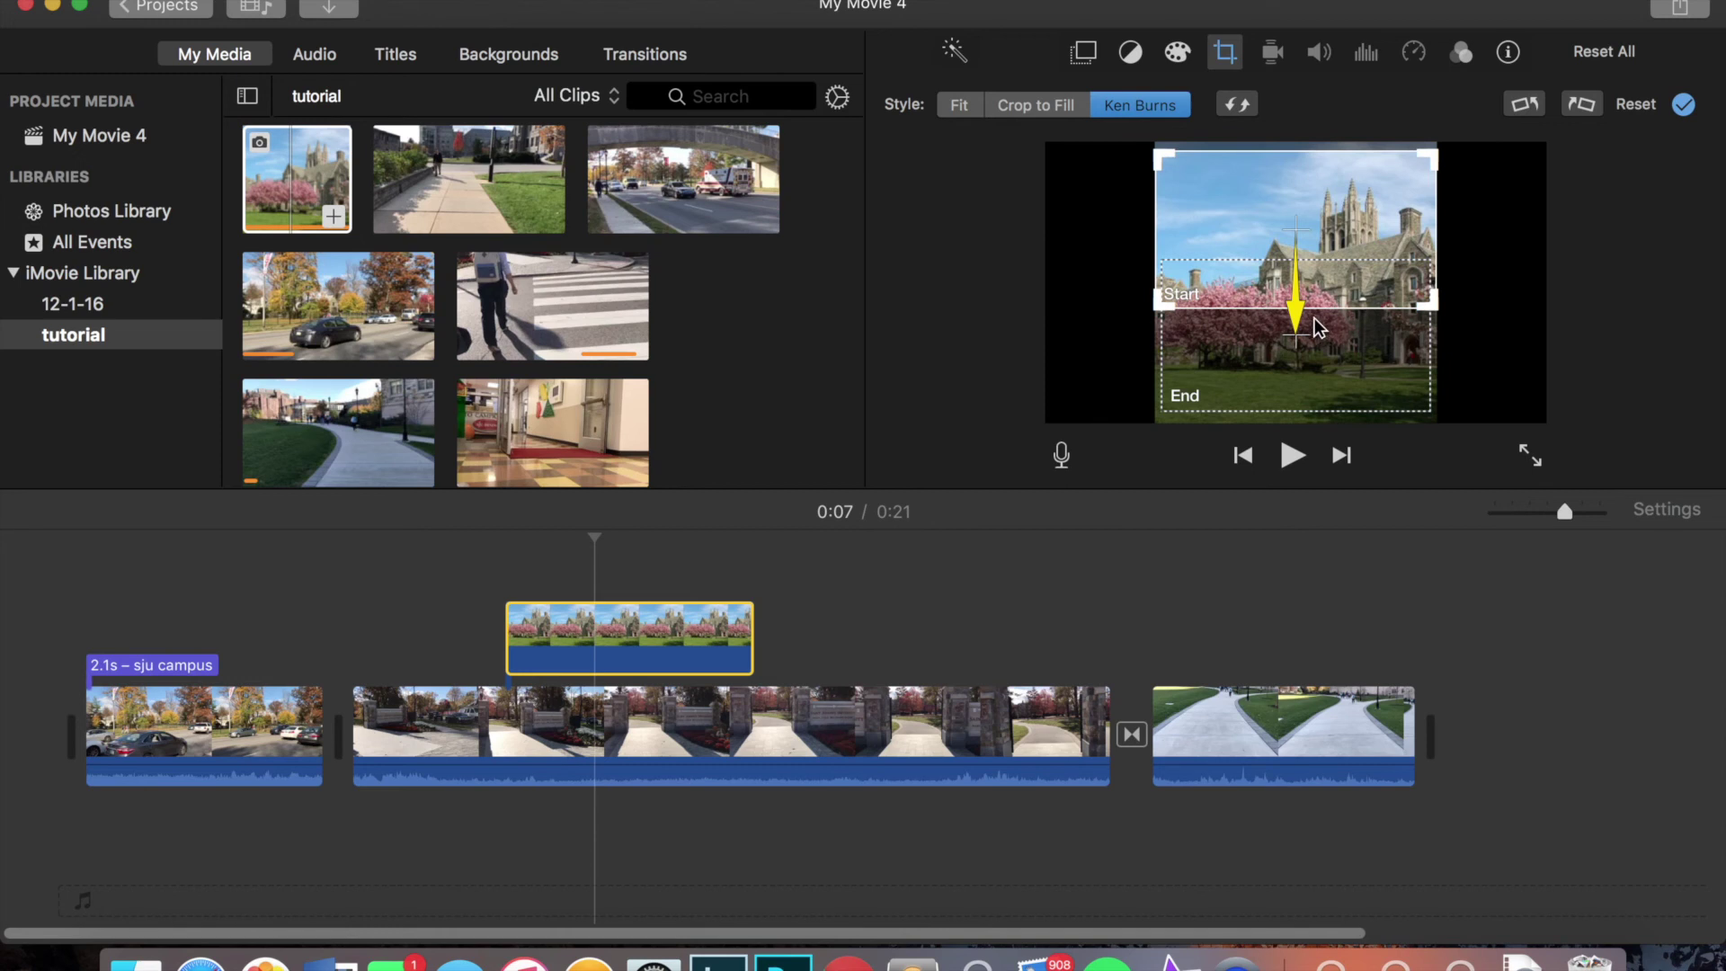
{"action": "left_click", "coordinate": [1318, 365]}
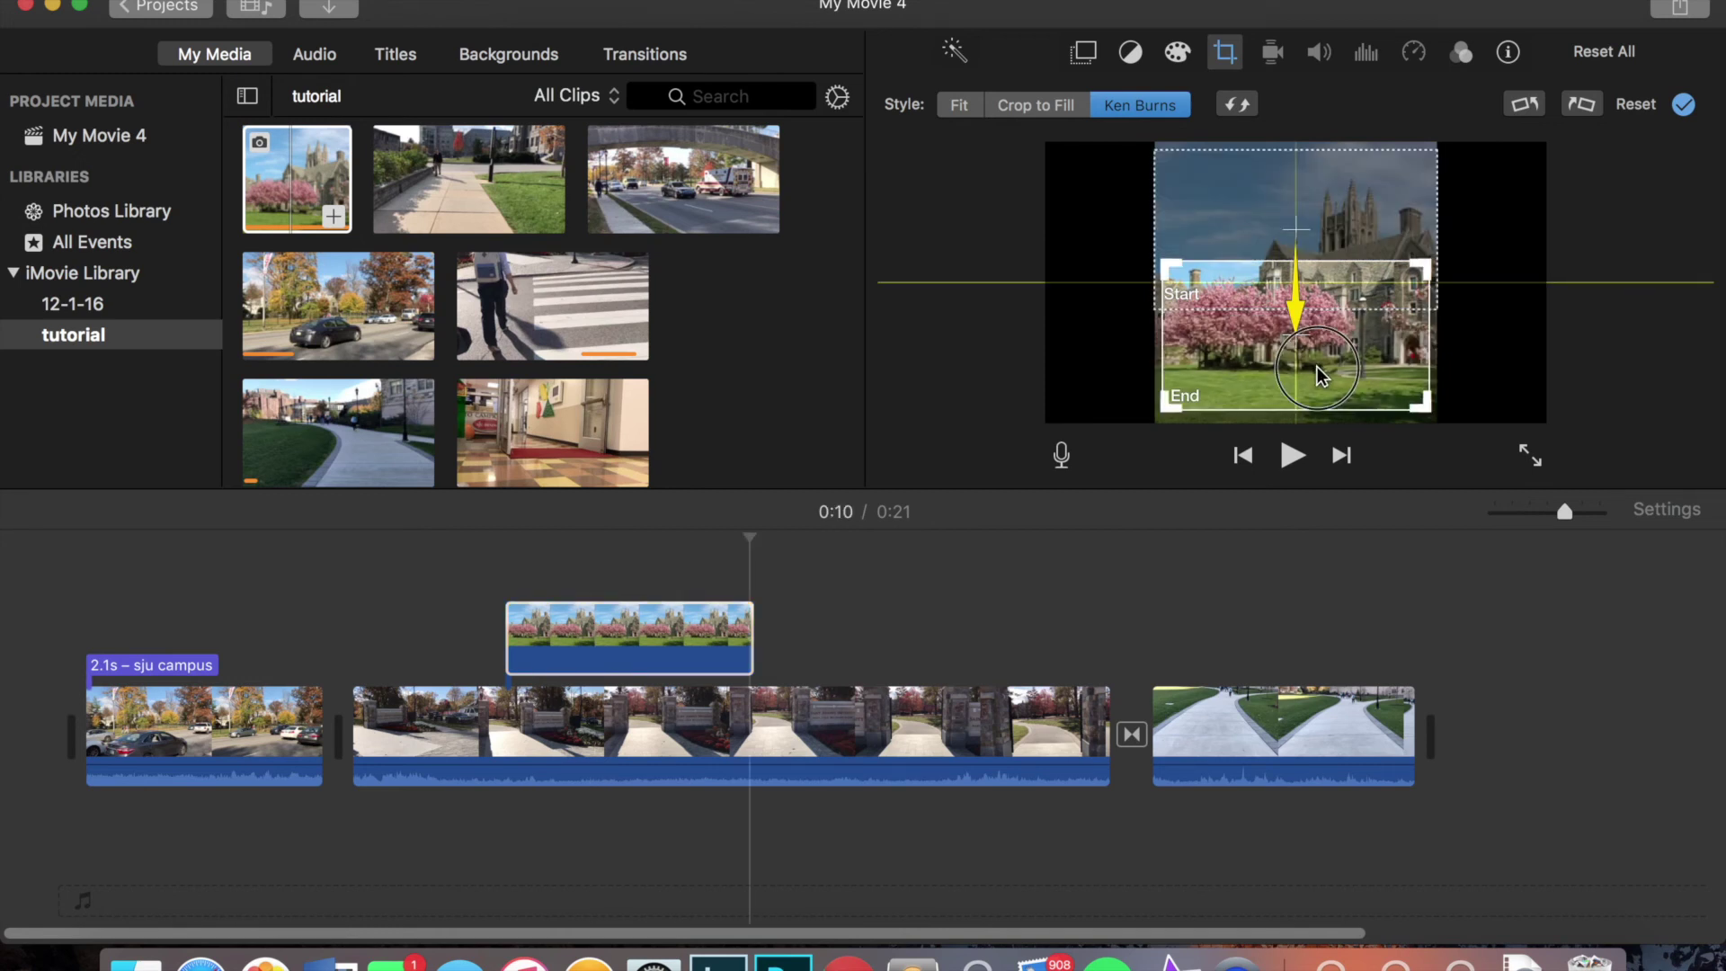
{"action": "left_click_drag", "start_coordinate": [1319, 365], "coordinate": [1308, 347]}
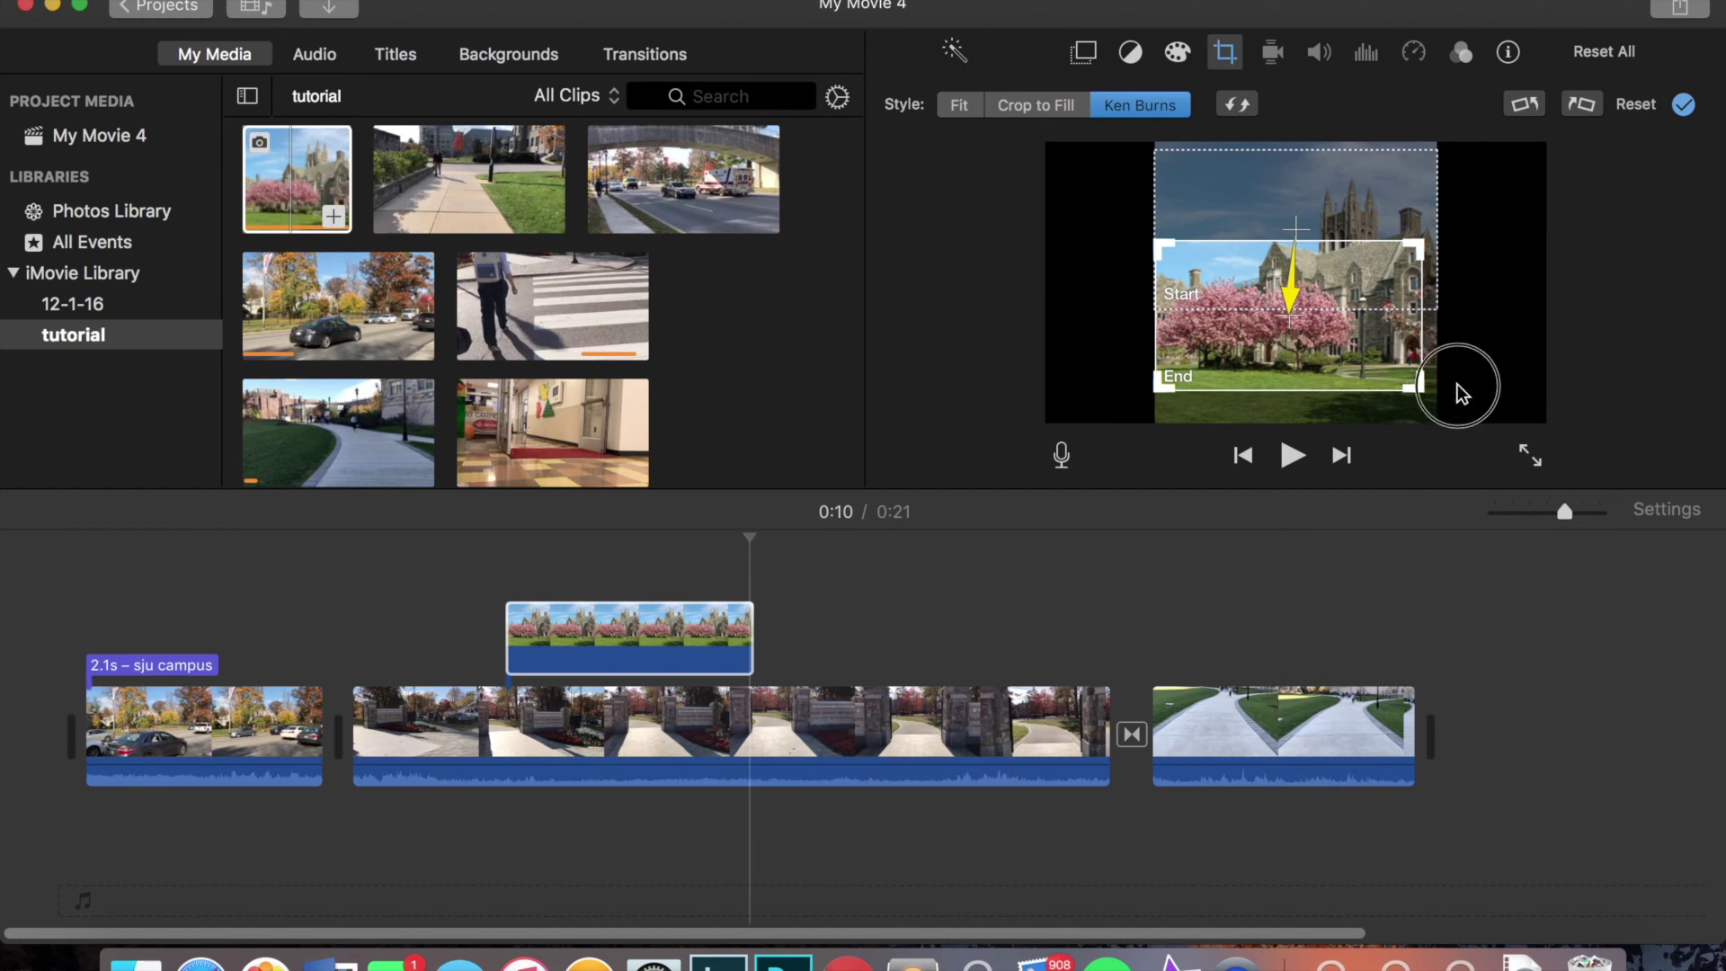
{"action": "left_click_drag", "start_coordinate": [1416, 387], "coordinate": [1451, 396]}
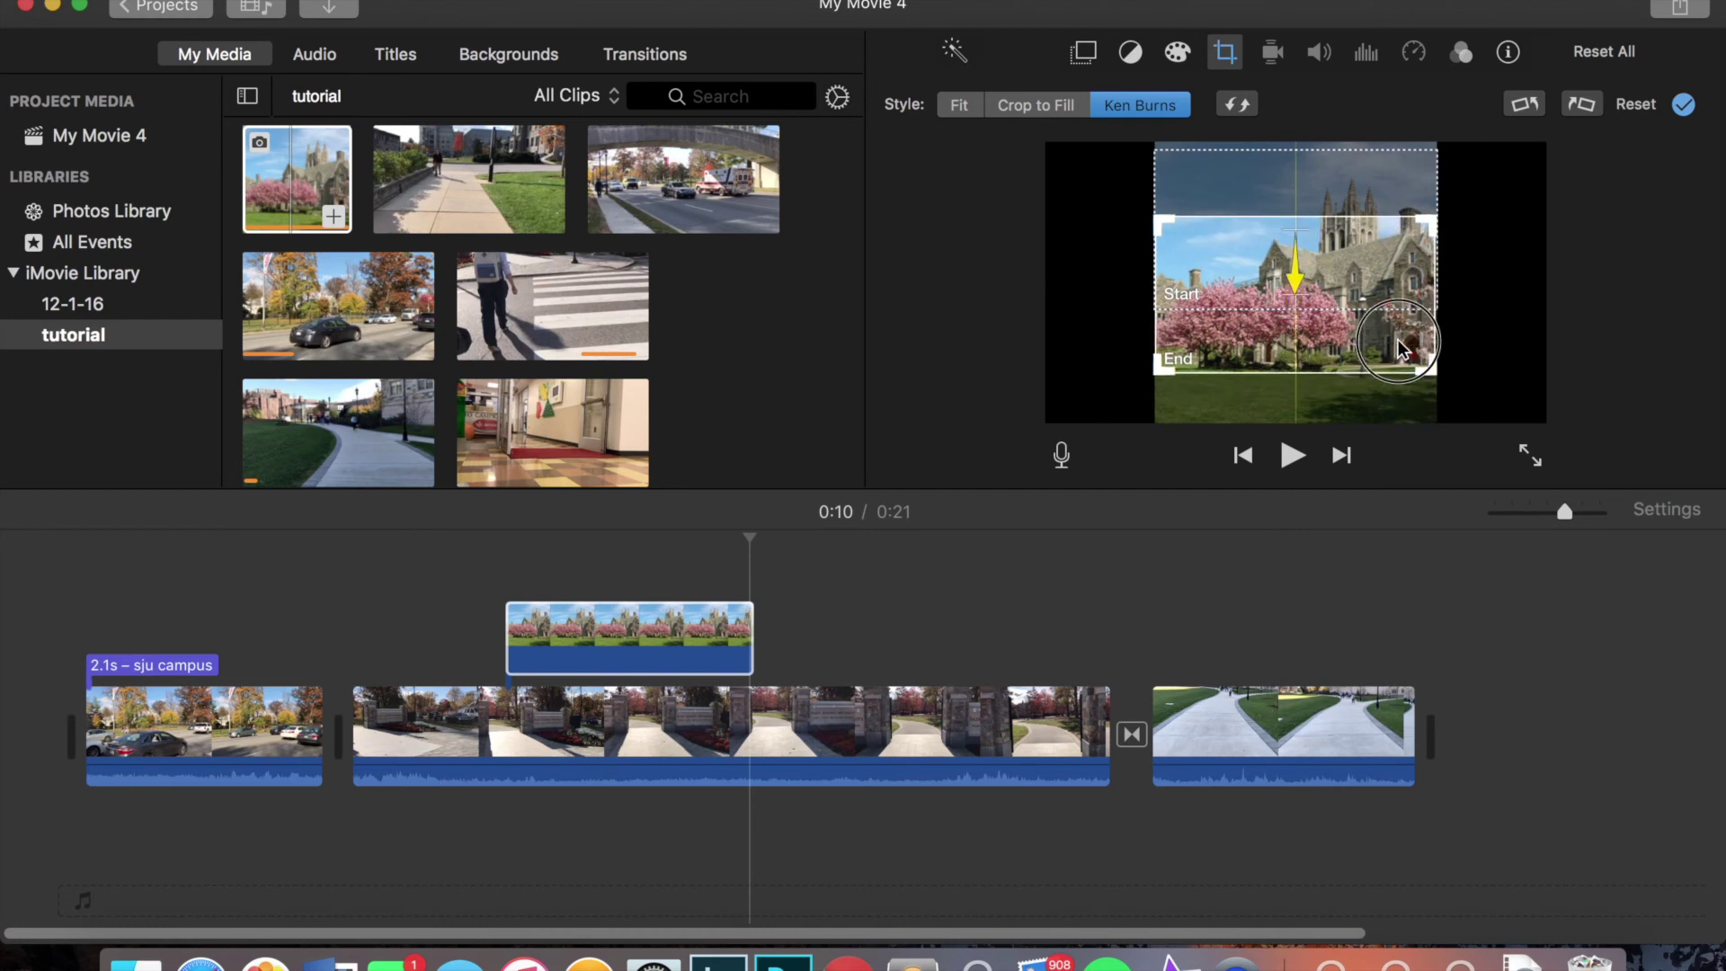
{"action": "left_click", "coordinate": [1378, 165]}
{"action": "left_click_drag", "start_coordinate": [1377, 165], "coordinate": [1378, 185]}
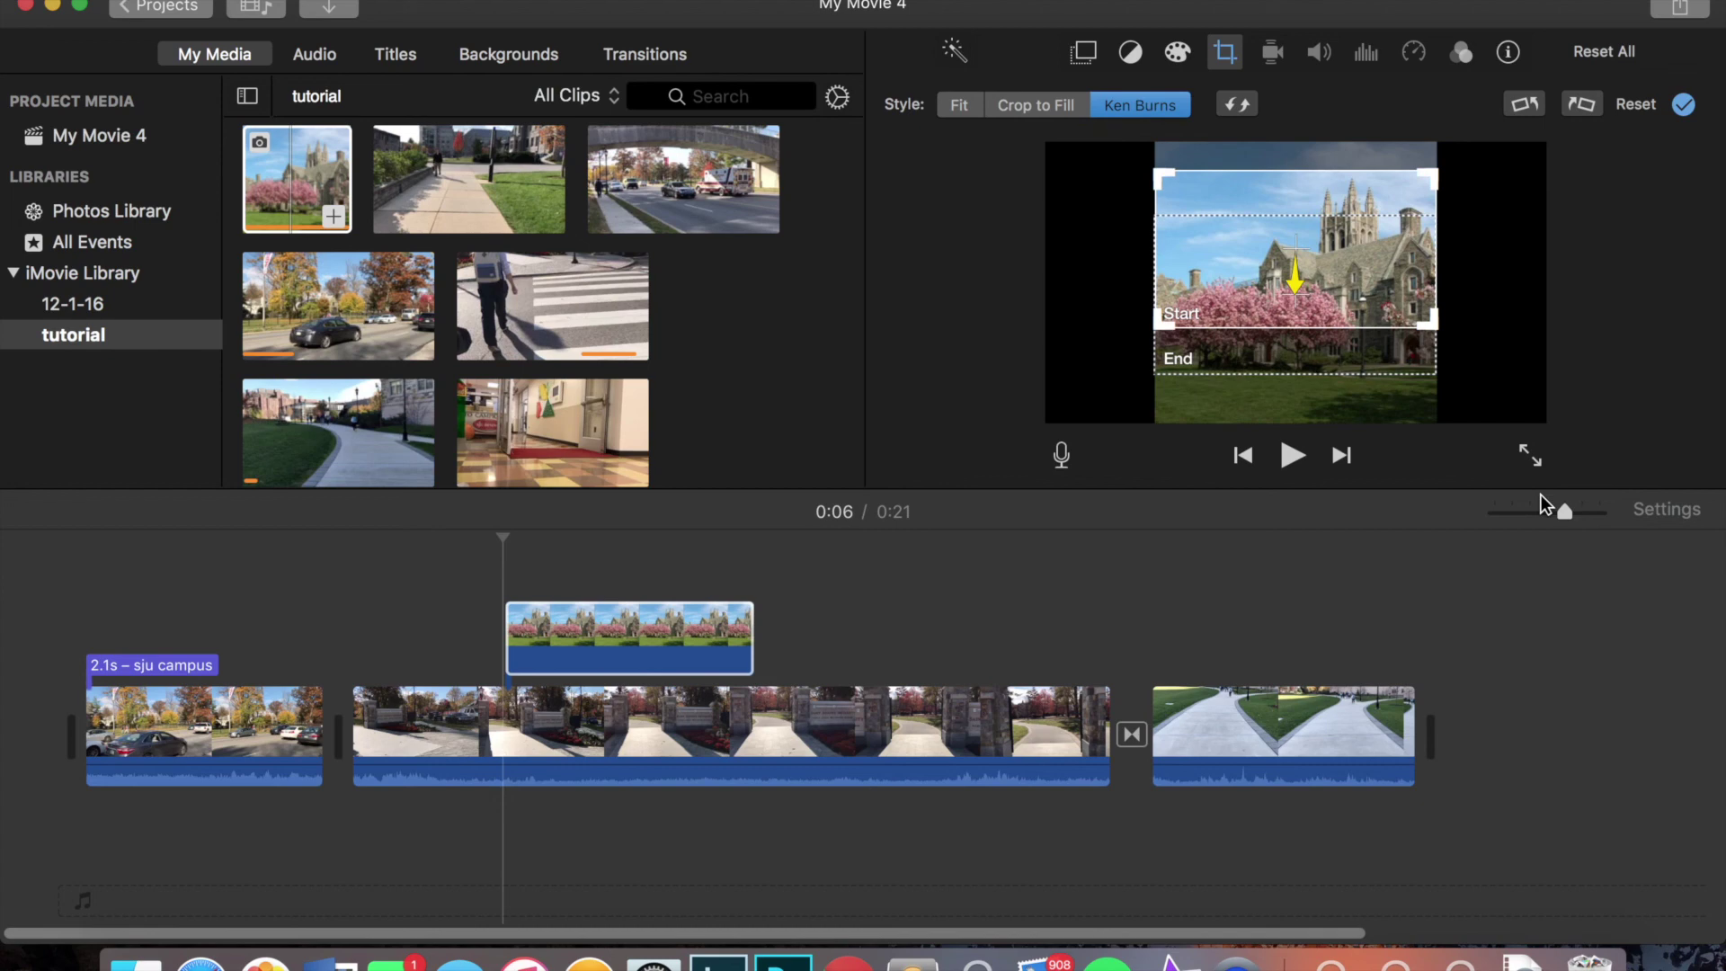
{"action": "left_click", "coordinate": [1417, 606]}
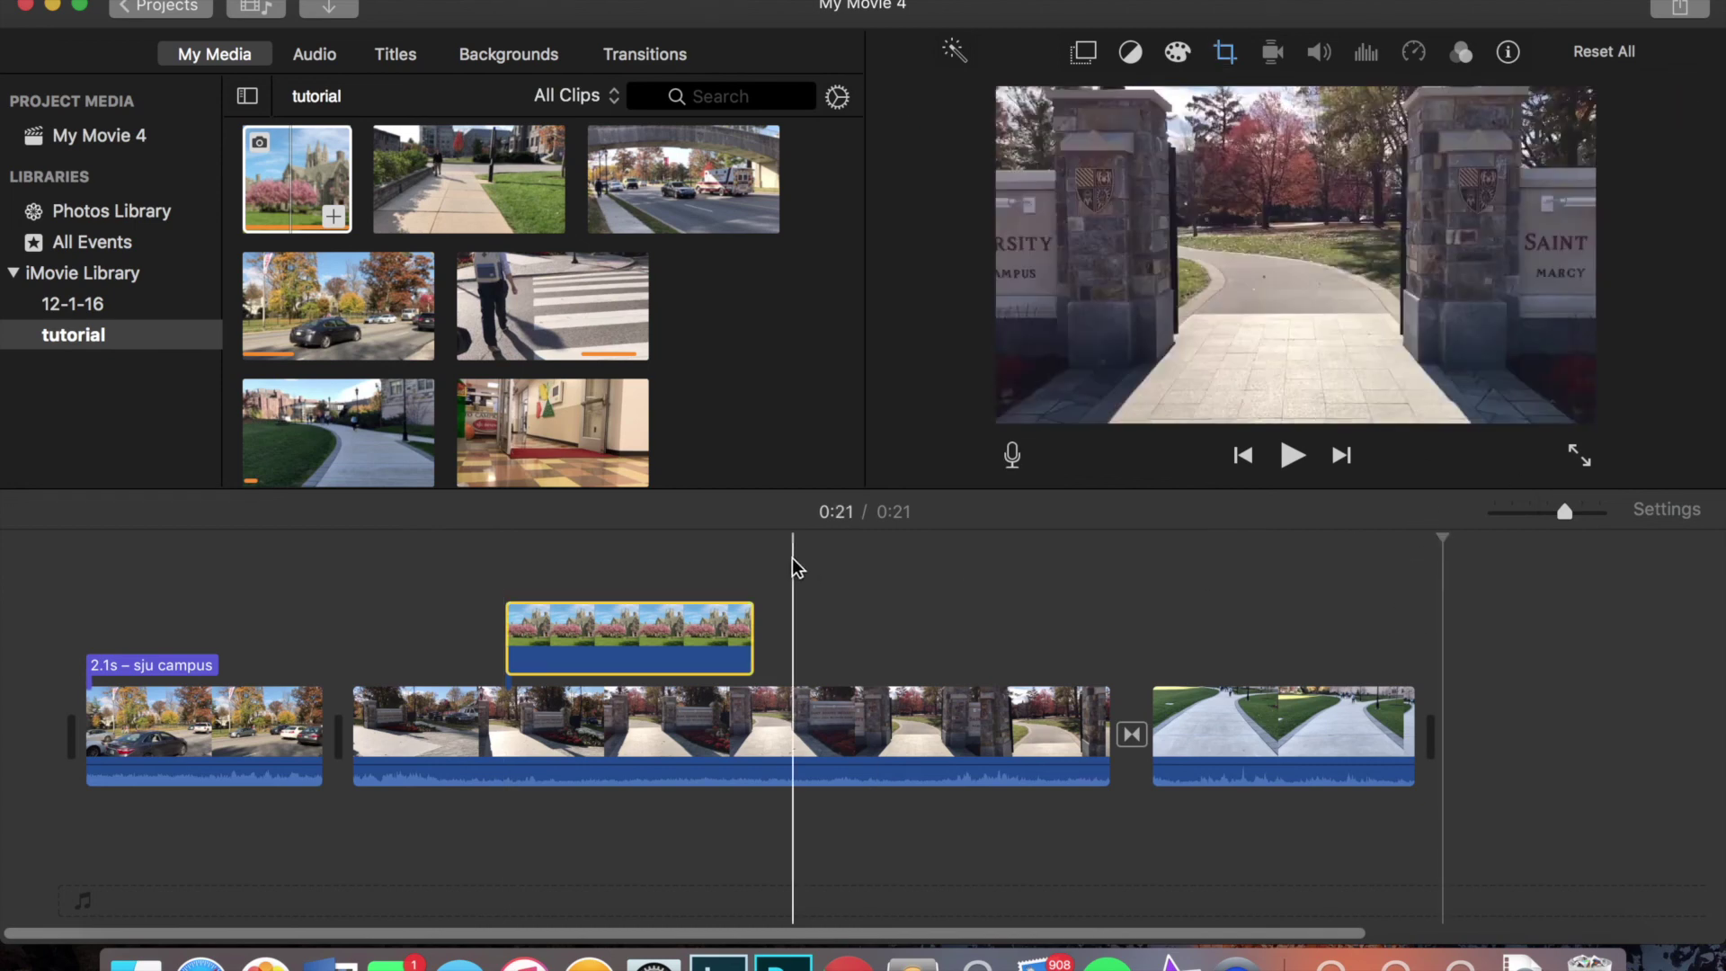
Exit the Ken Burns crop and show the blossom cutaway's clip information
{"action": "left_click", "coordinate": [735, 633]}
{"action": "left_click", "coordinate": [726, 640]}
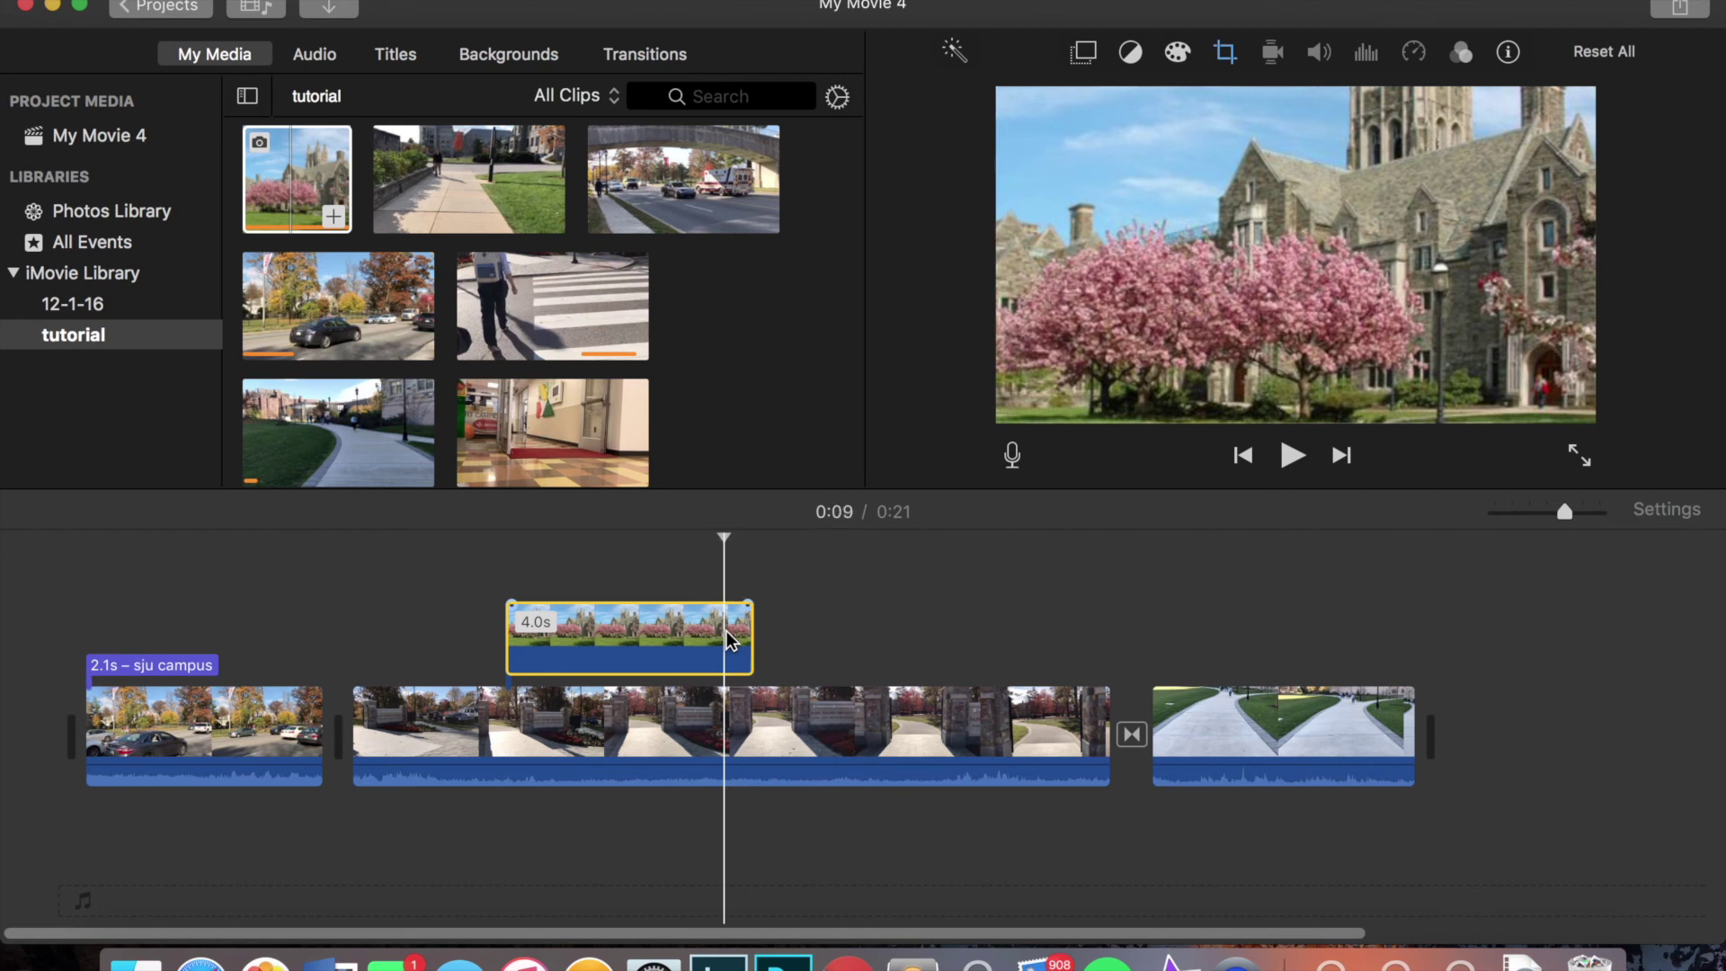
{"action": "left_click", "coordinate": [1509, 56]}
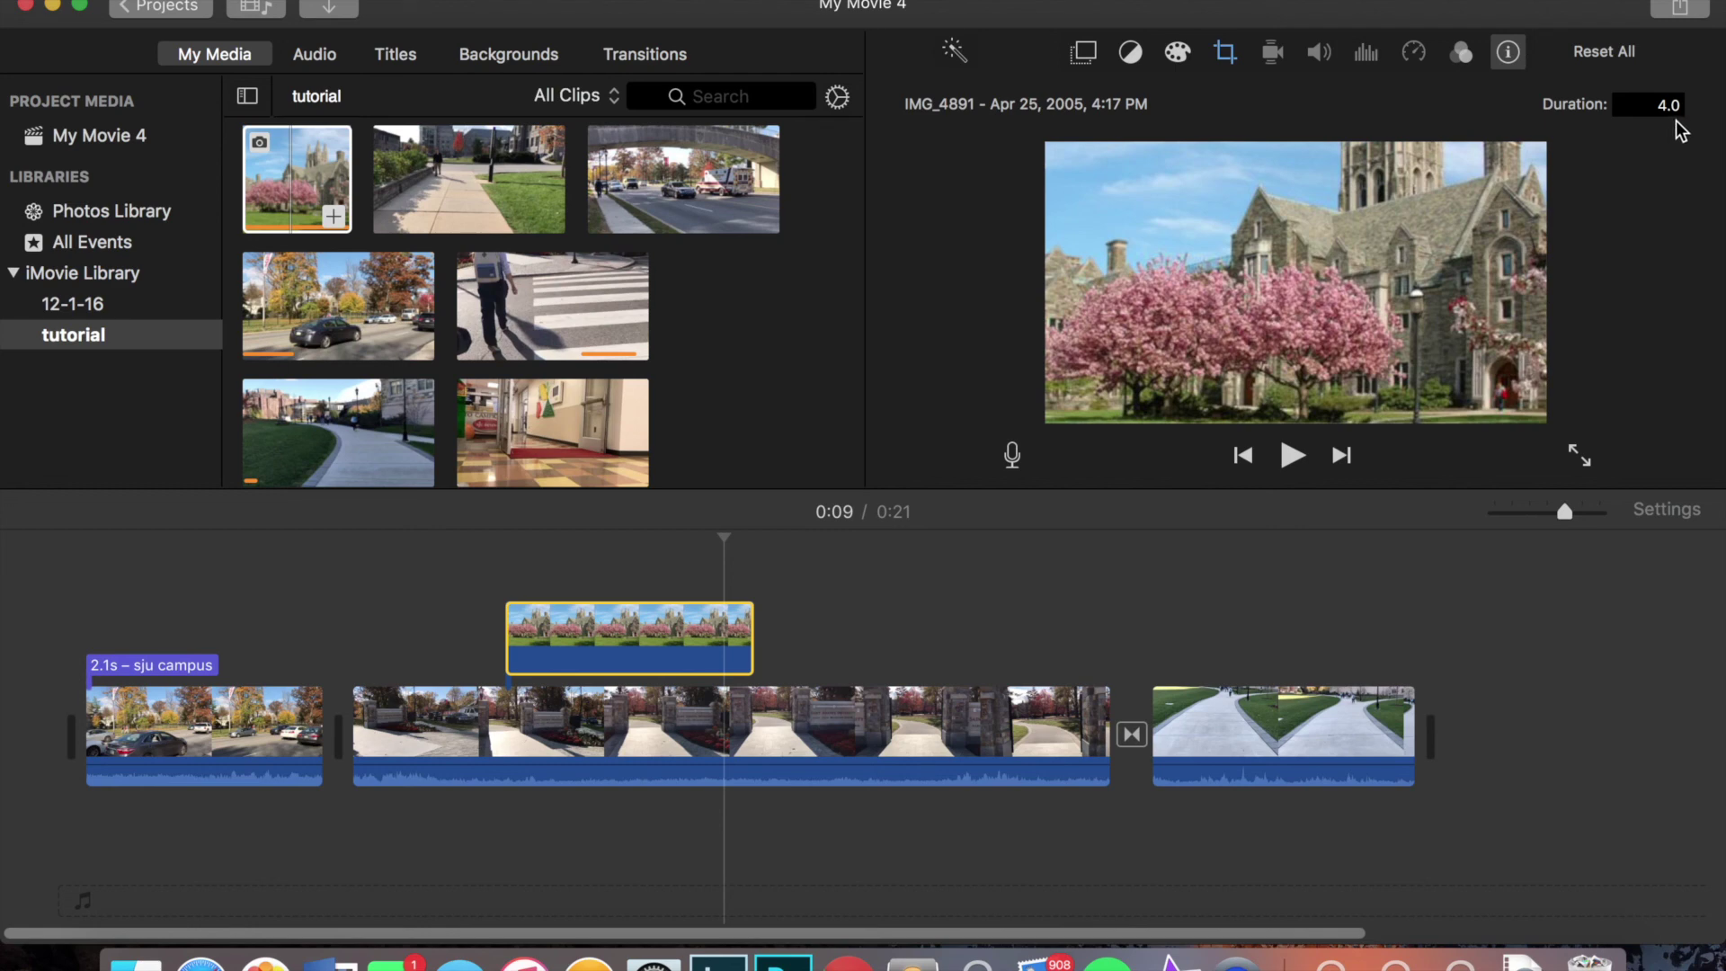
Select the second clip, IMG_1281.MOV, and play it to preview the cutaway's Ken Burns pan
{"action": "left_click", "coordinate": [832, 604]}
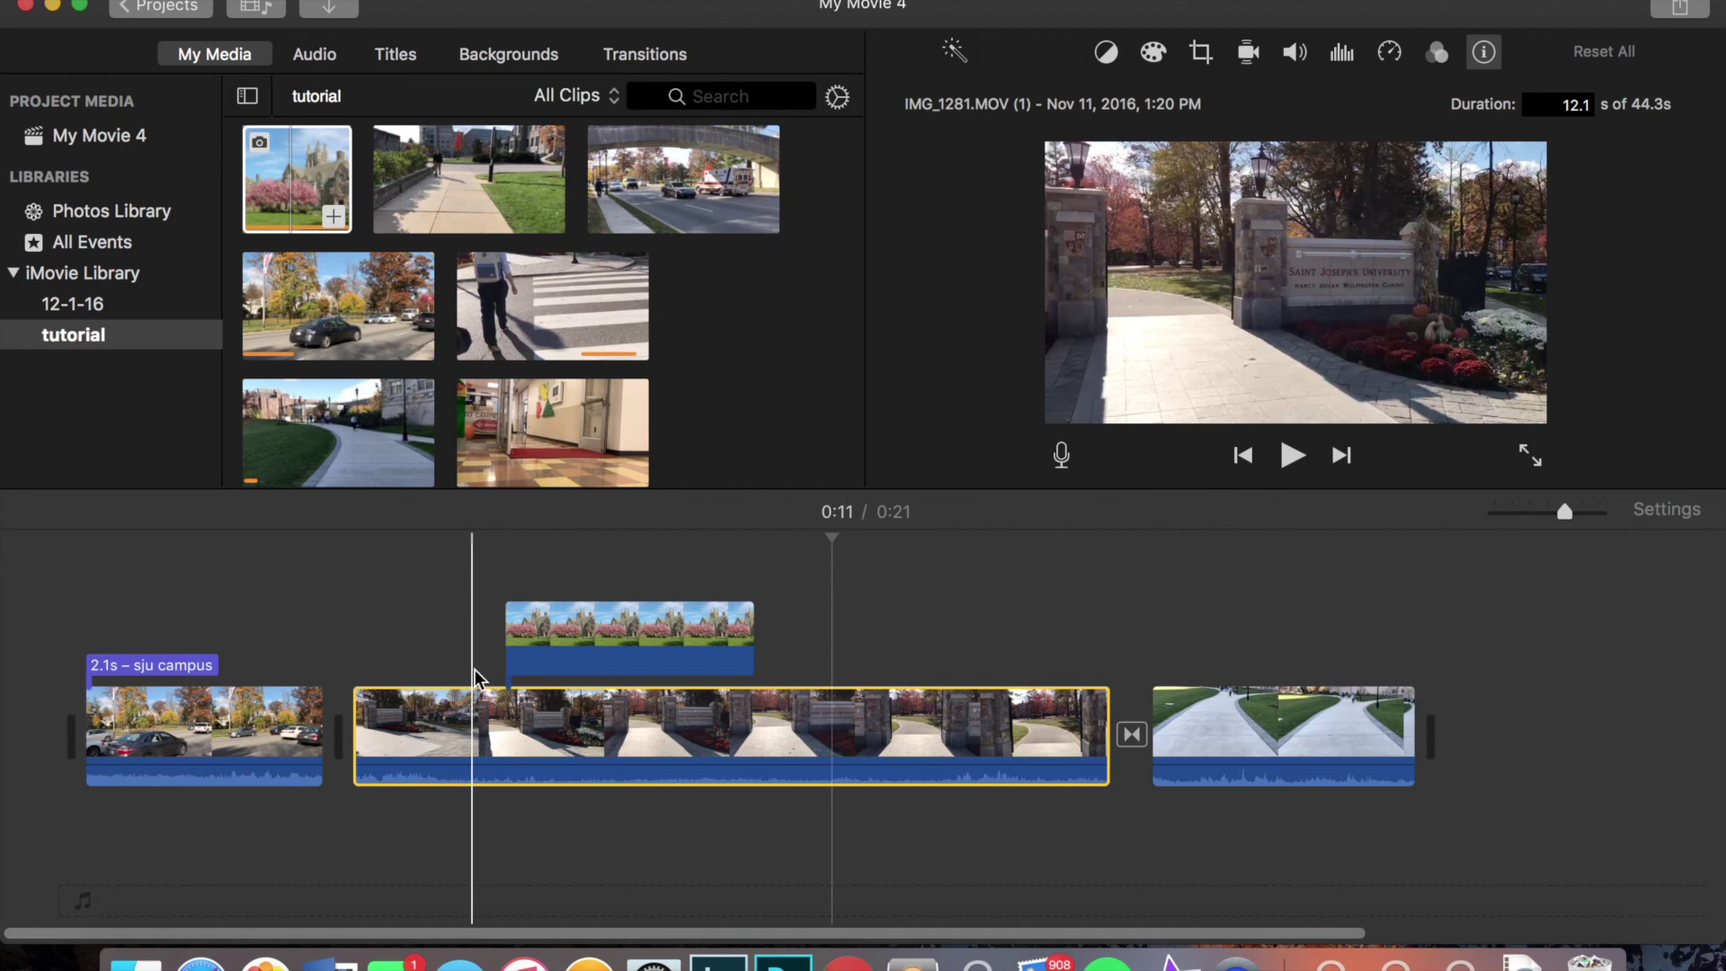
{"action": "key", "text": "space"}
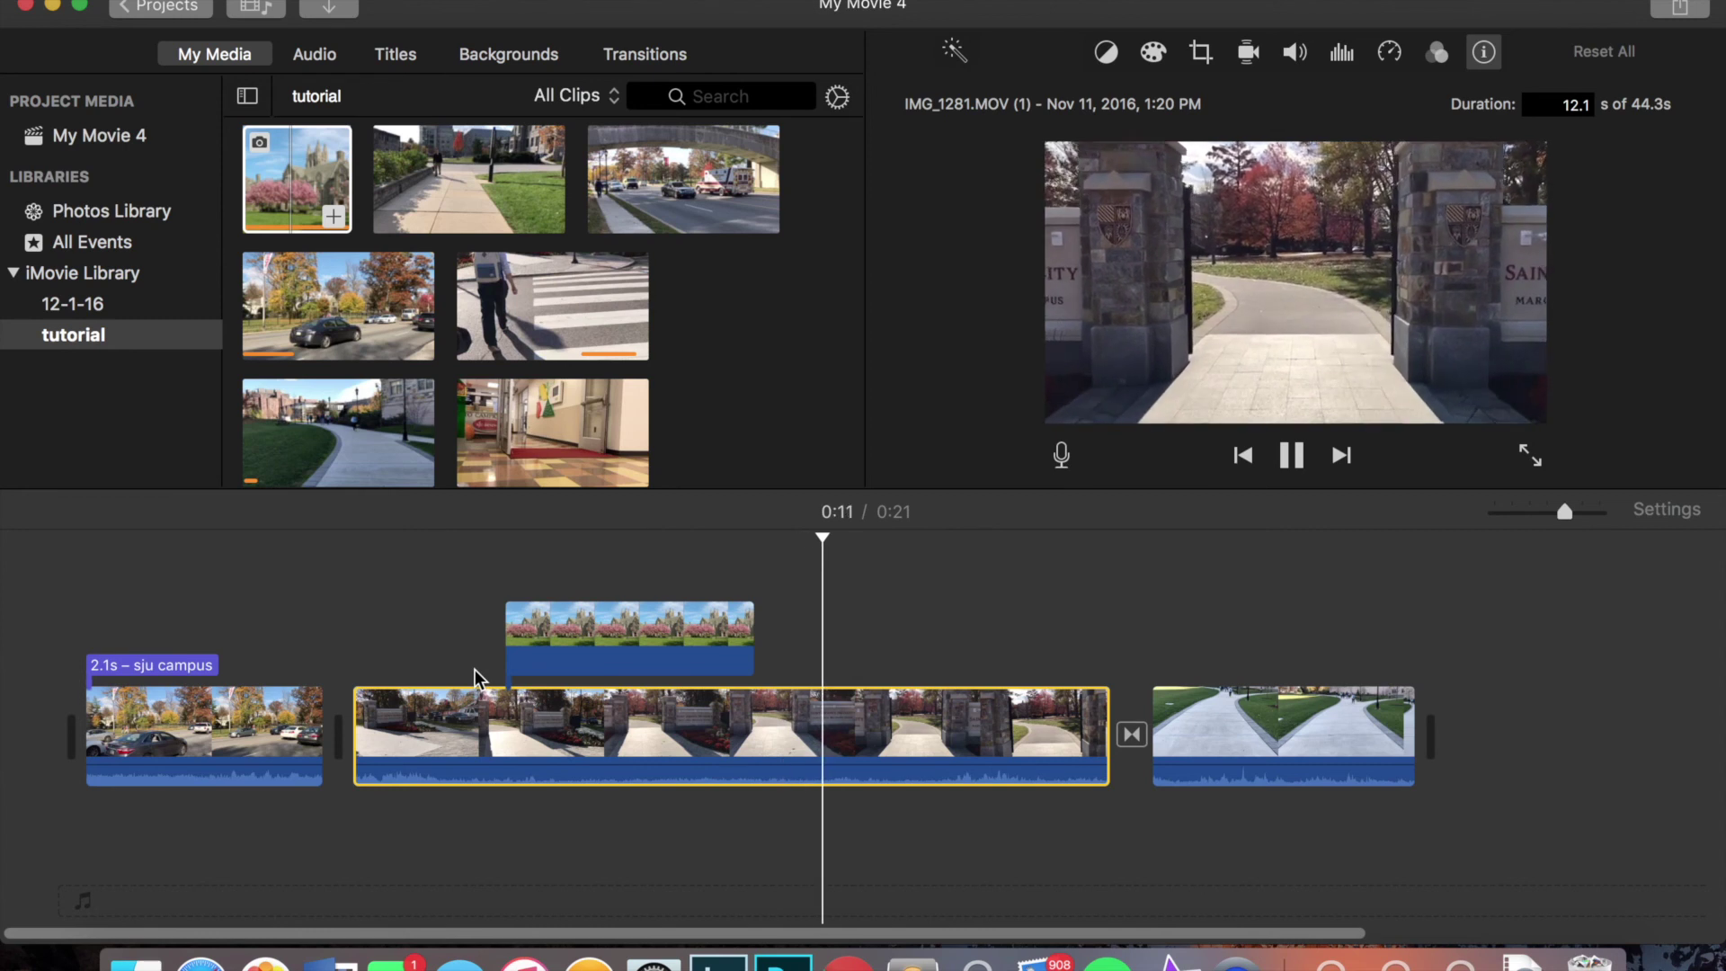
{"action": "key", "text": "space"}
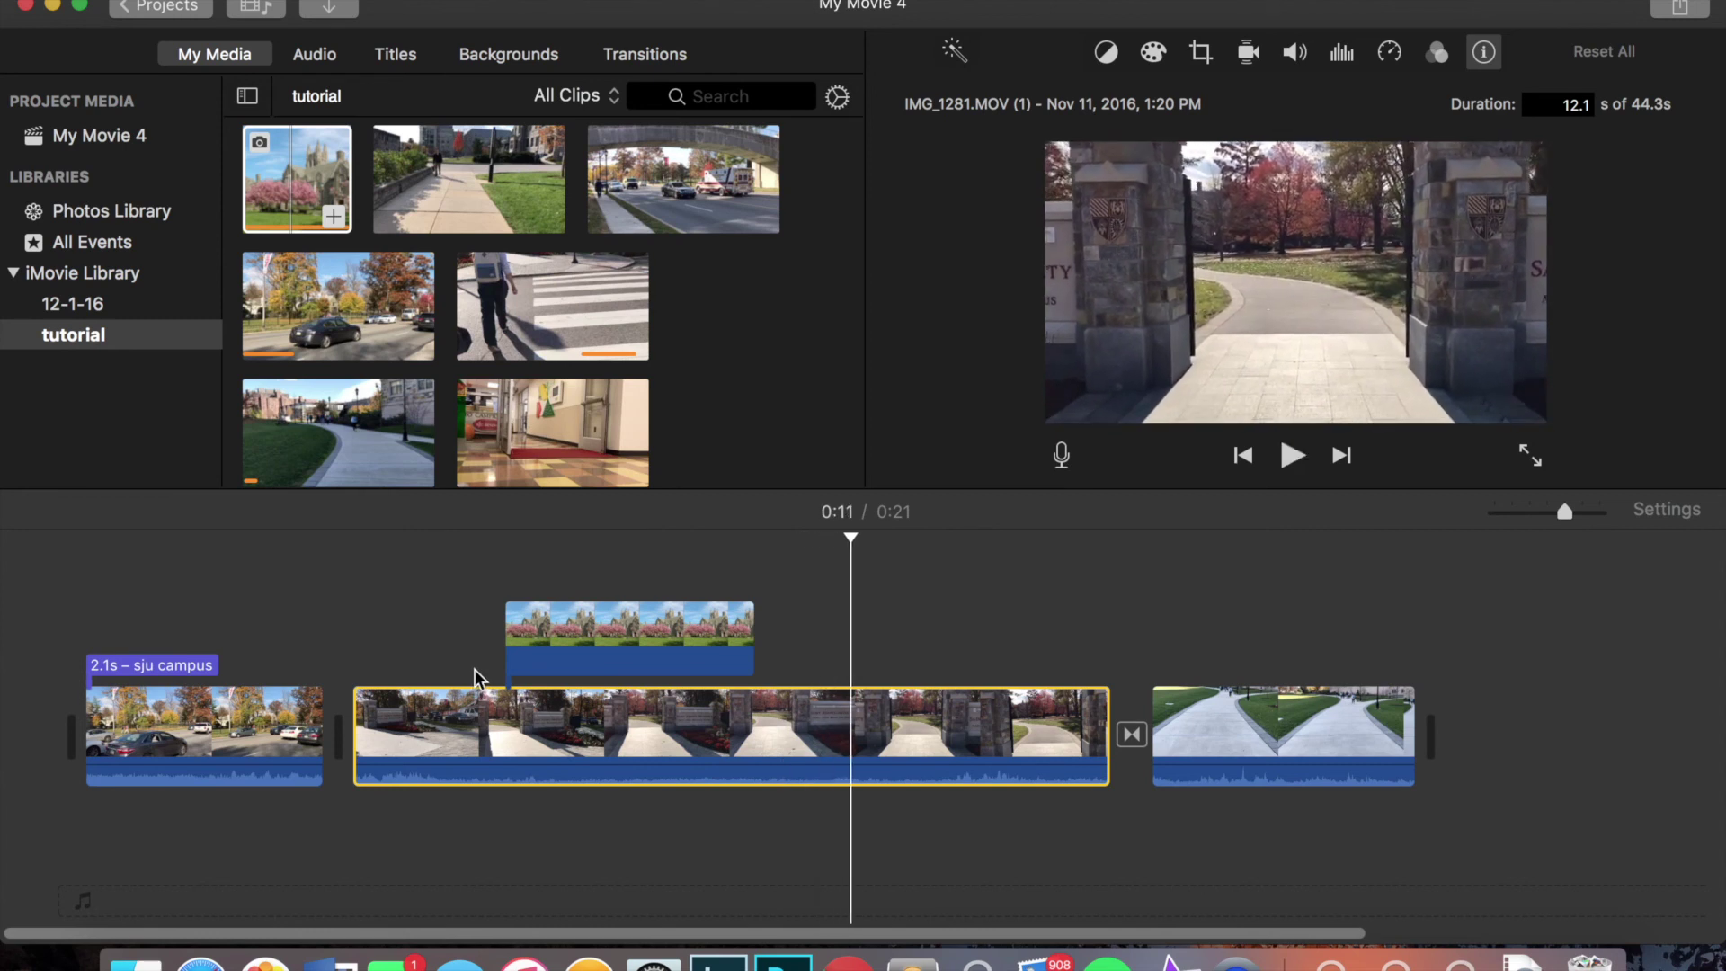